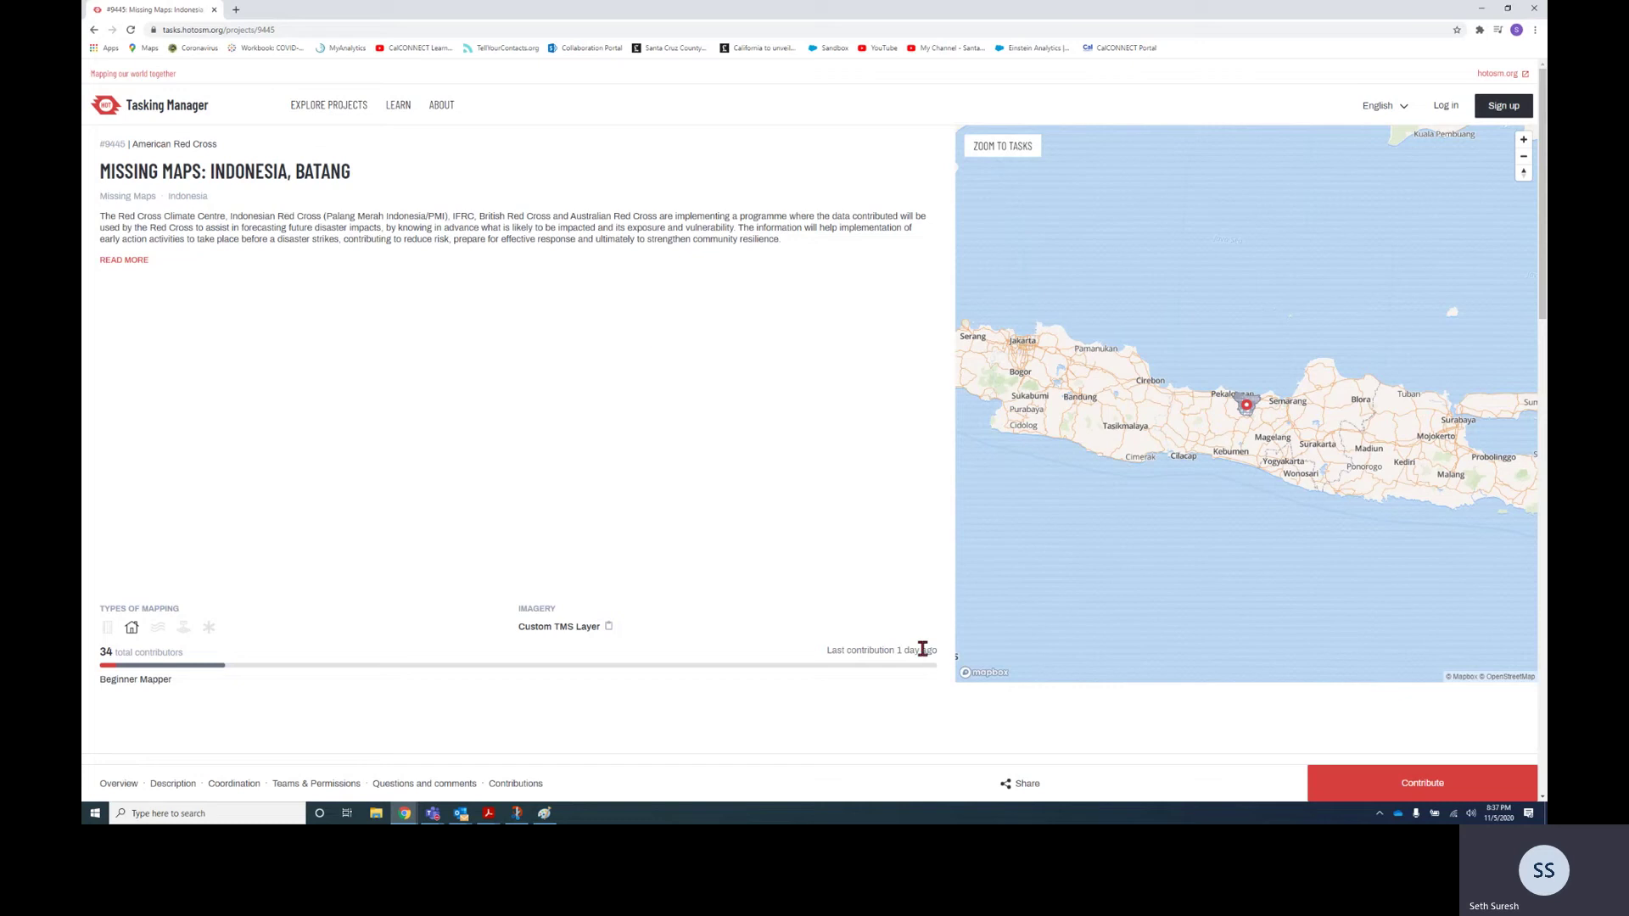
- Log in by granting HOT Tasking Manager access to the OpenStreetMap account, and start mapping a task in the Batang project
{"action": "left_click", "coordinate": [1447, 107]}
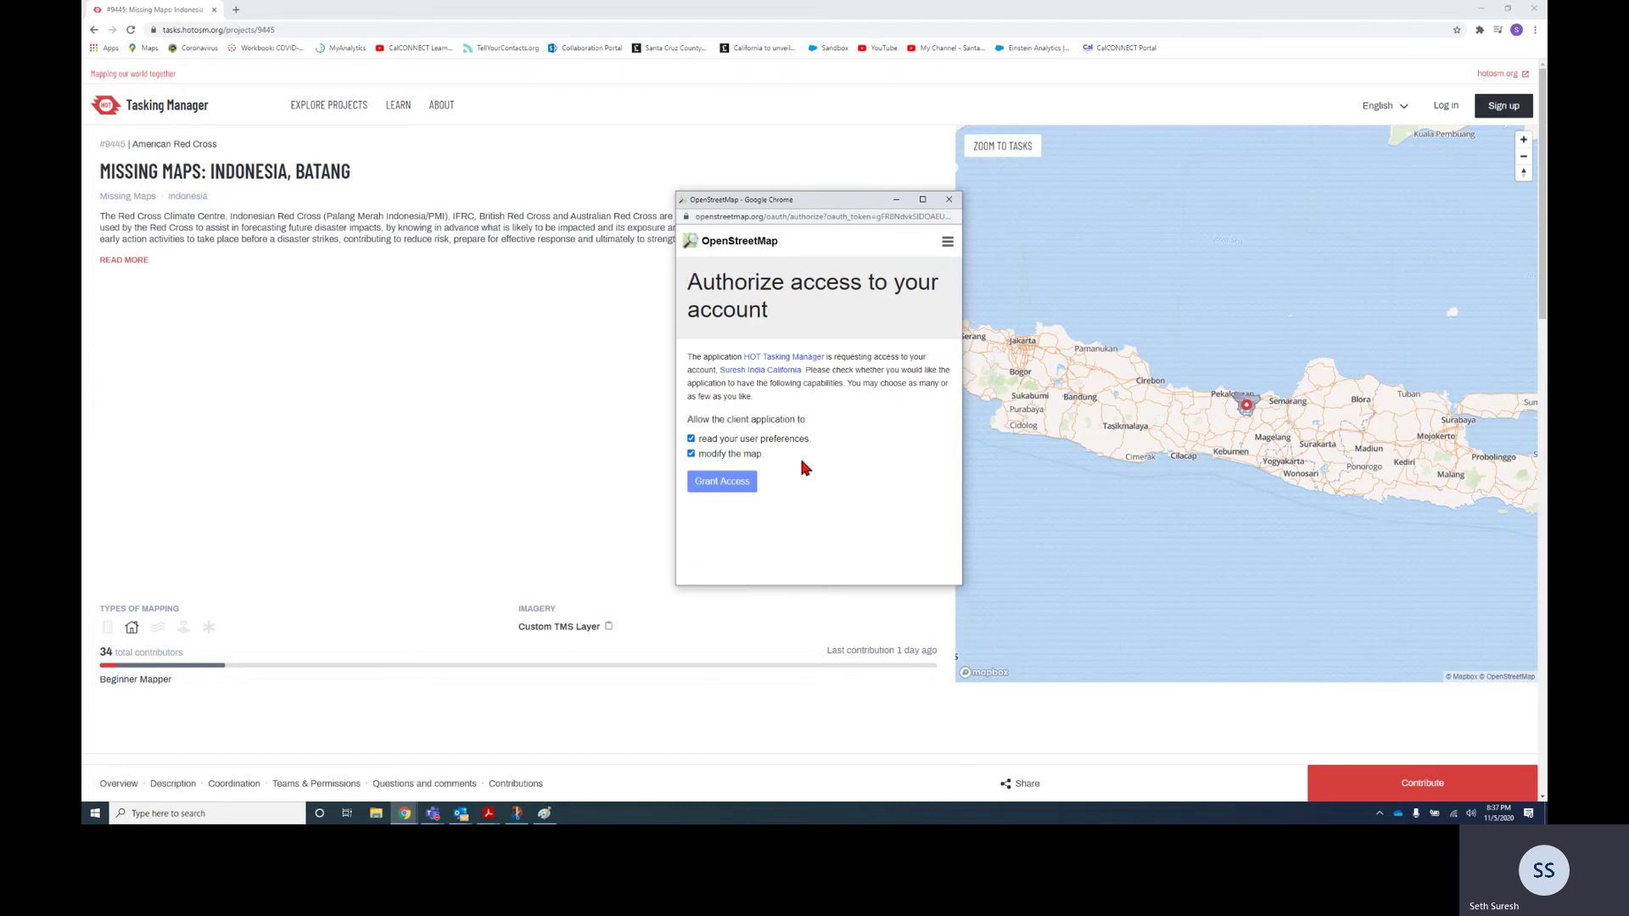
{"action": "left_click", "coordinate": [717, 486]}
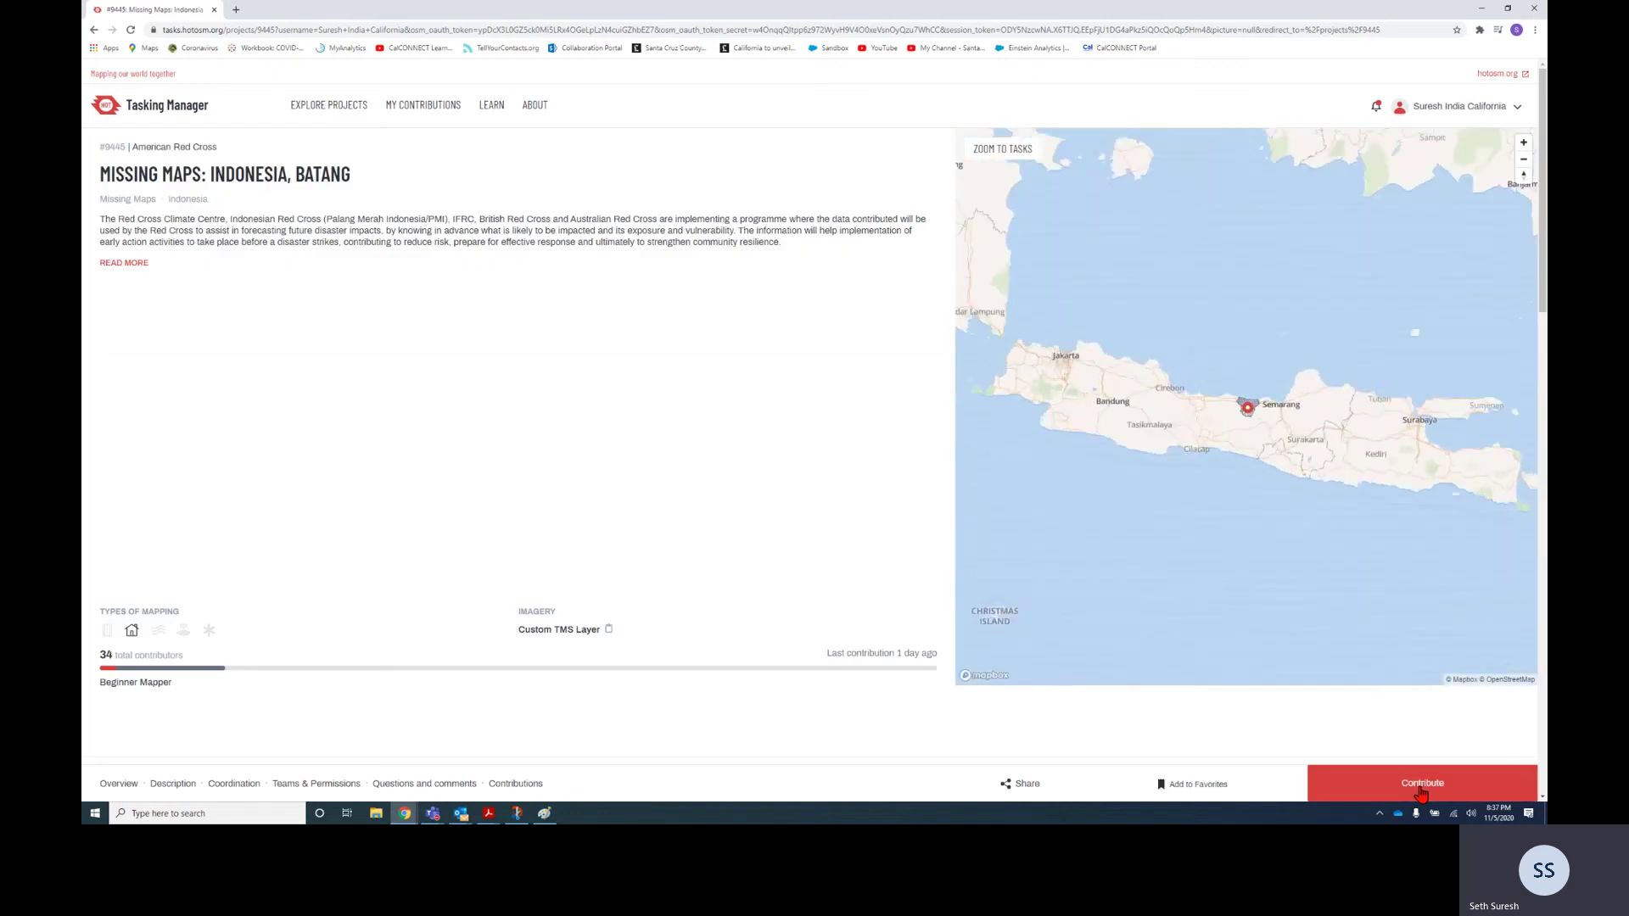
{"action": "left_click", "coordinate": [1420, 783]}
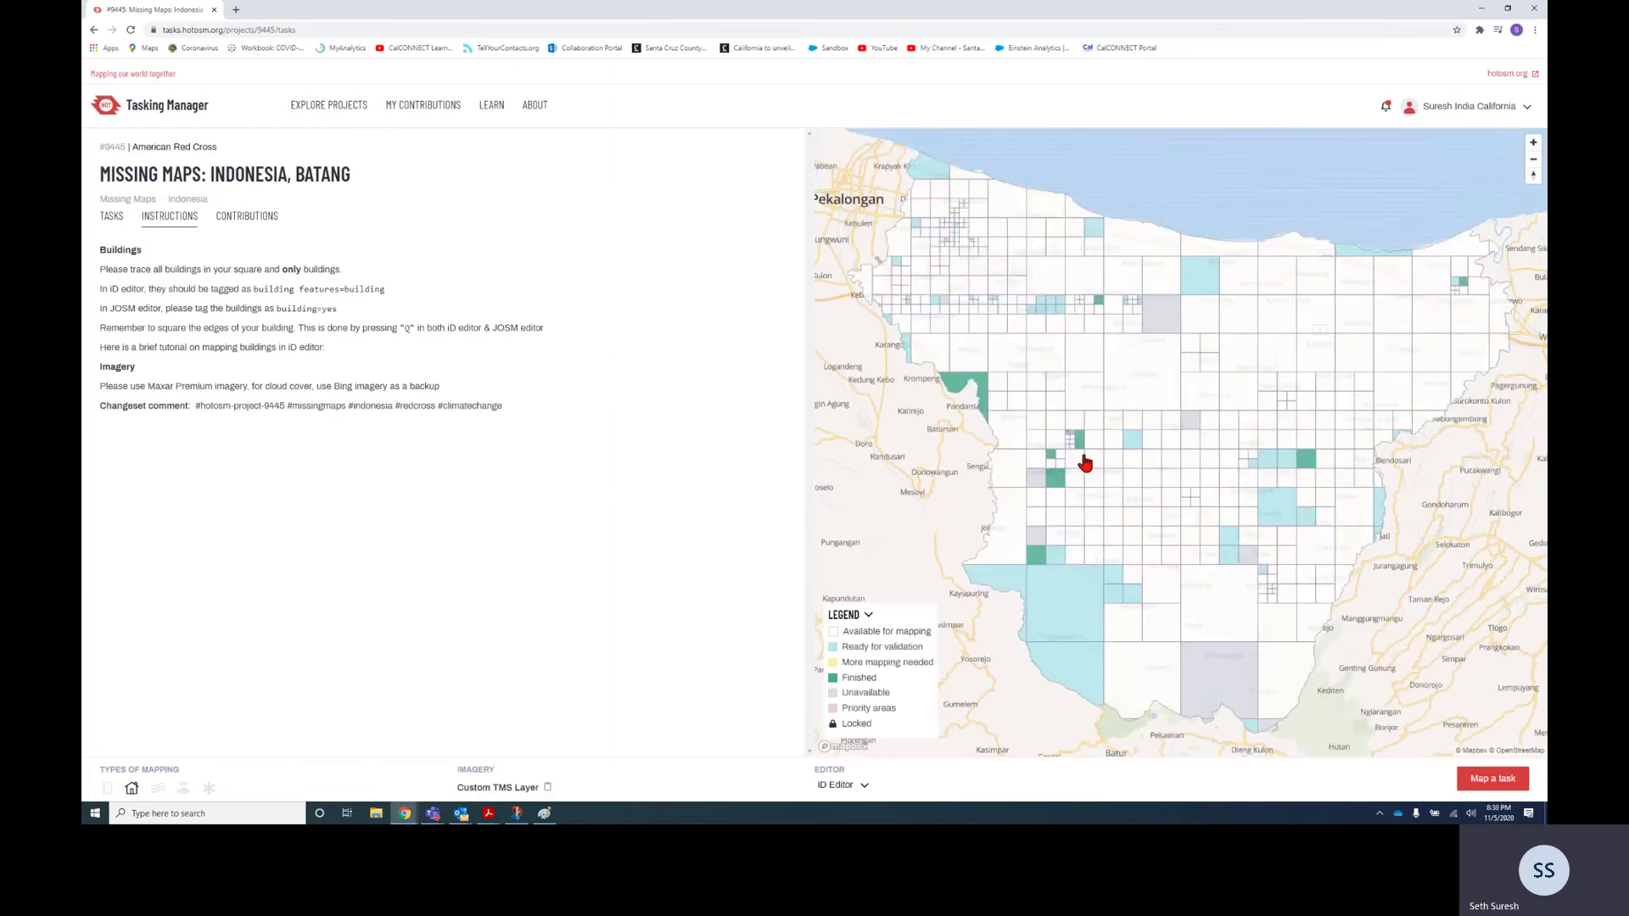
{"action": "left_click", "coordinate": [1495, 785]}
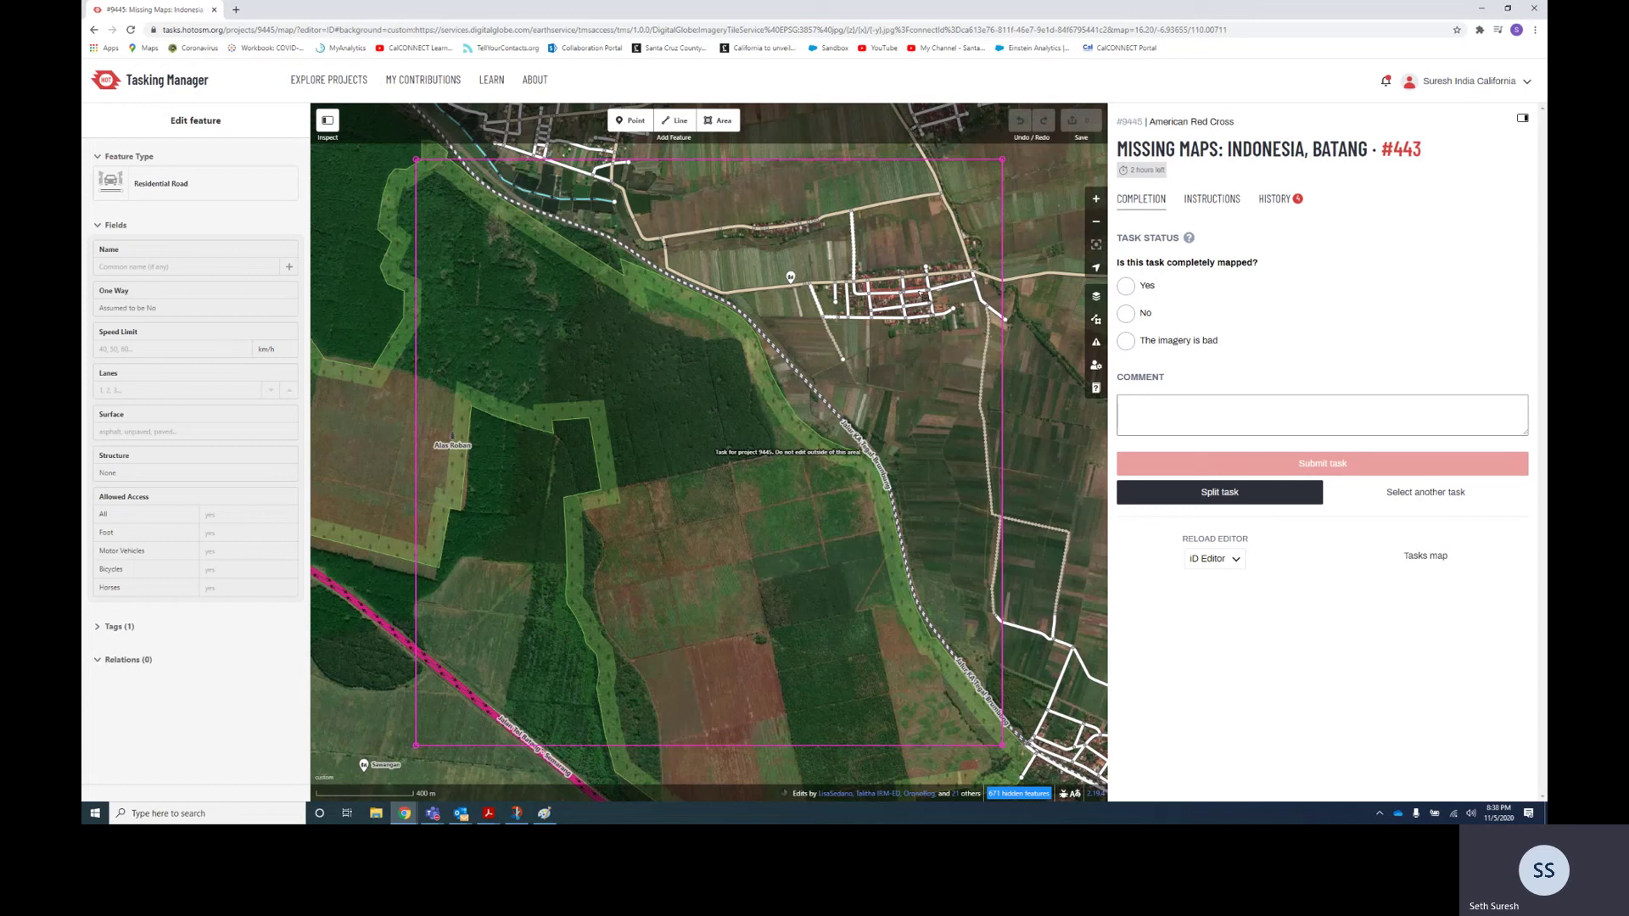
- Compare the Bing aerial and Esri World Imagery backgrounds over the village with the Custom imagery, ending on Custom
{"action": "scroll", "coordinate": [921, 292], "scroll_direction": "up", "scroll_amount": 3}
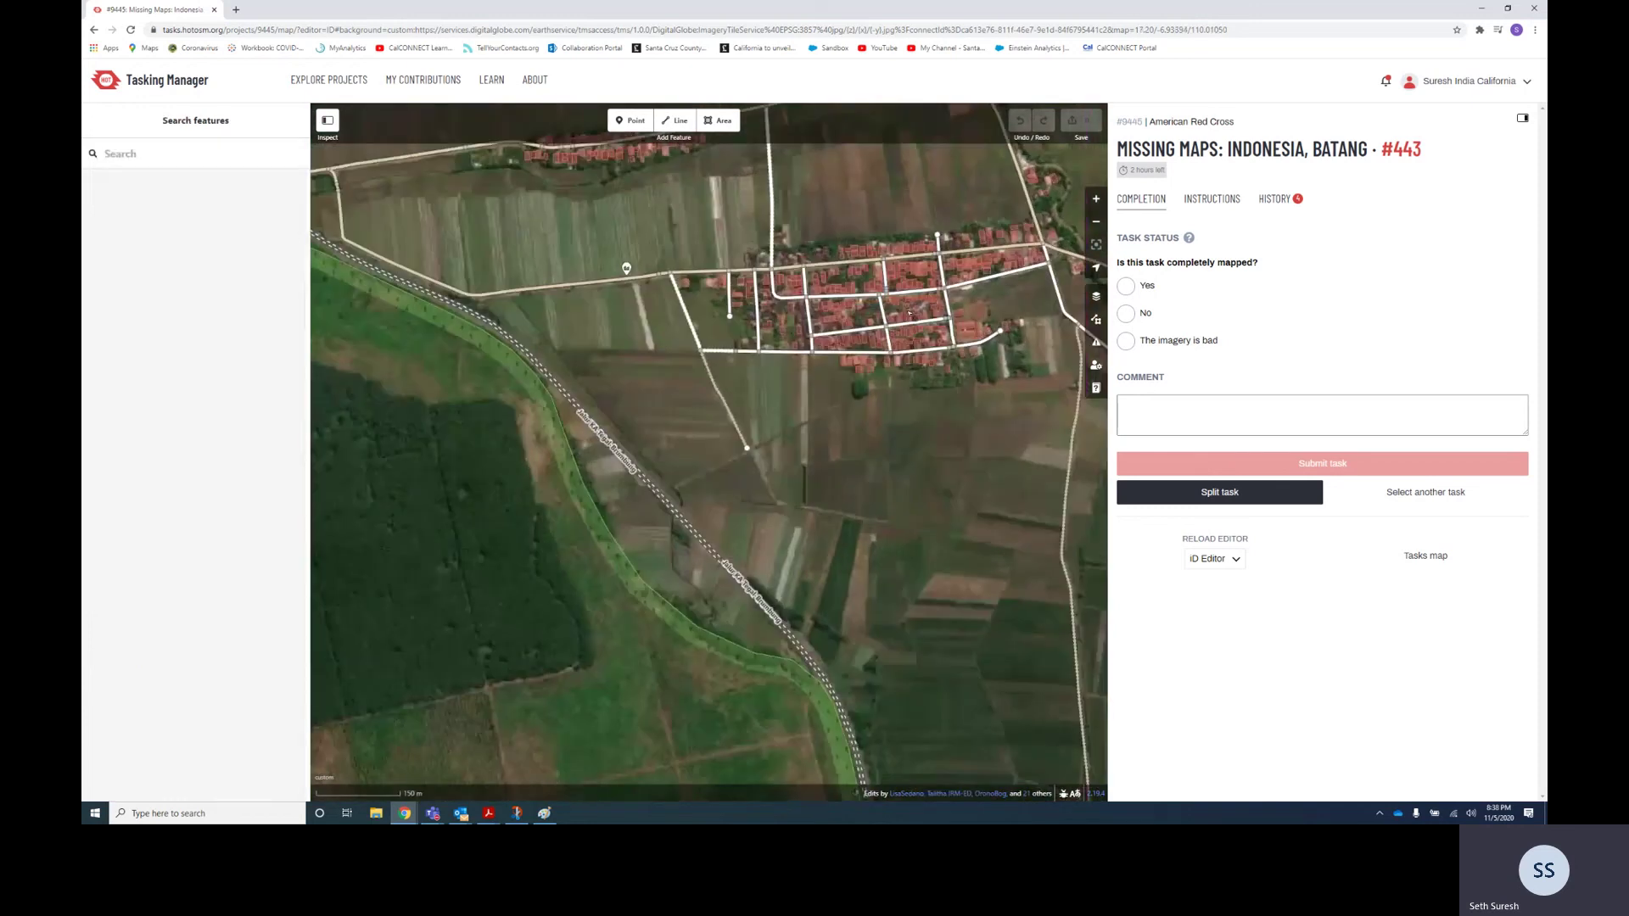
{"action": "scroll", "coordinate": [910, 313], "scroll_direction": "up", "scroll_amount": 3}
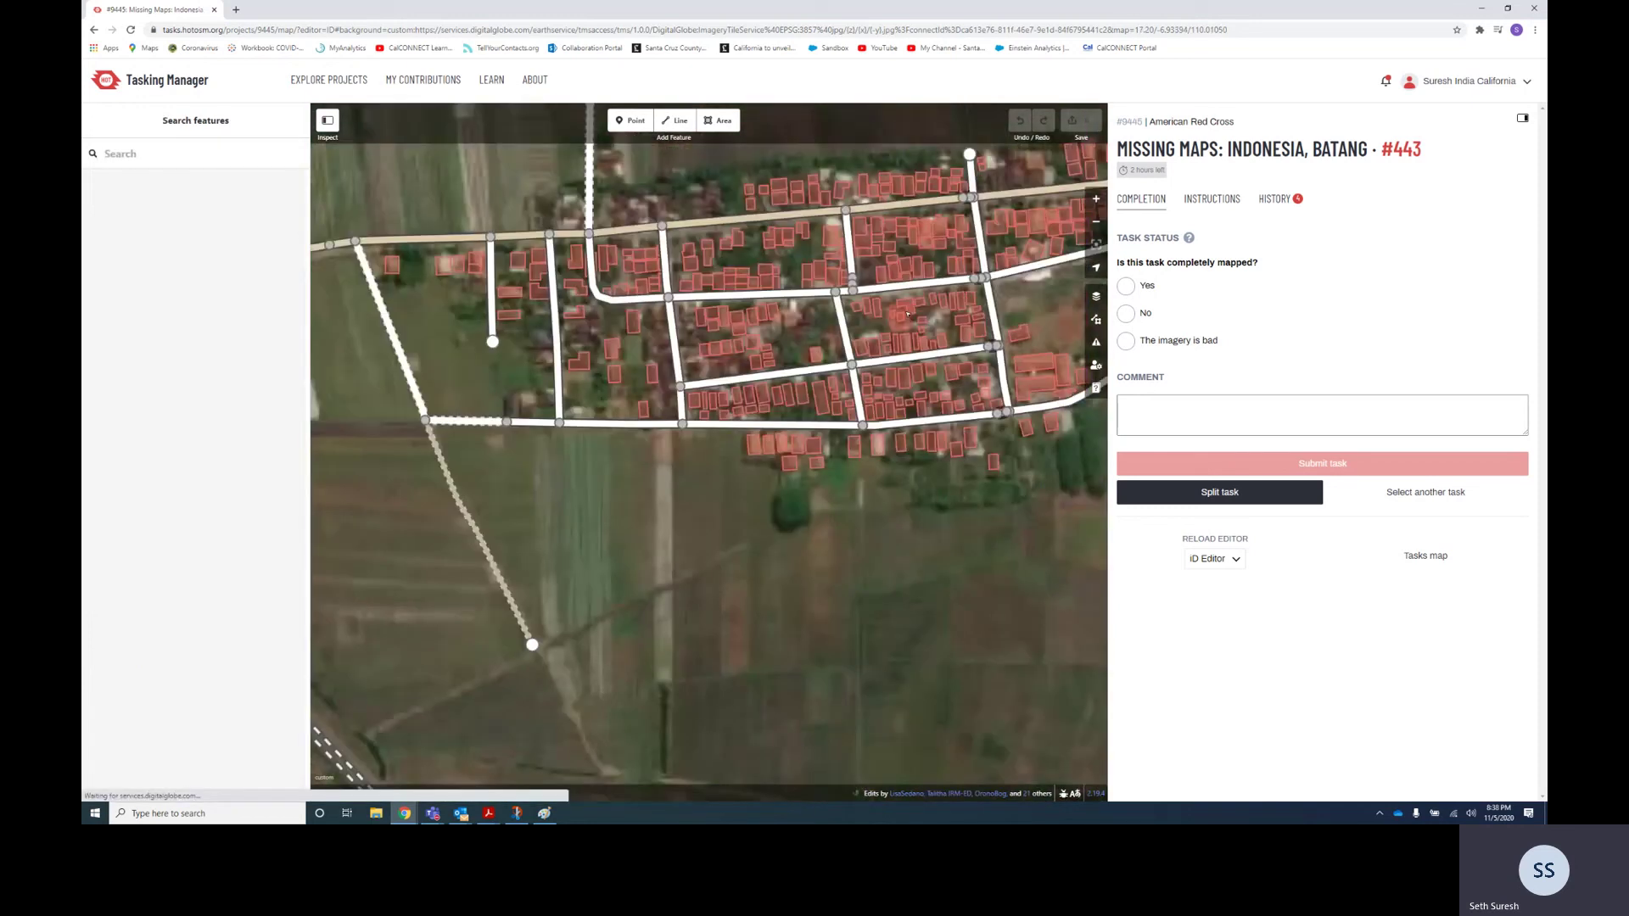
{"action": "scroll", "coordinate": [906, 314], "scroll_direction": "up", "scroll_amount": 3}
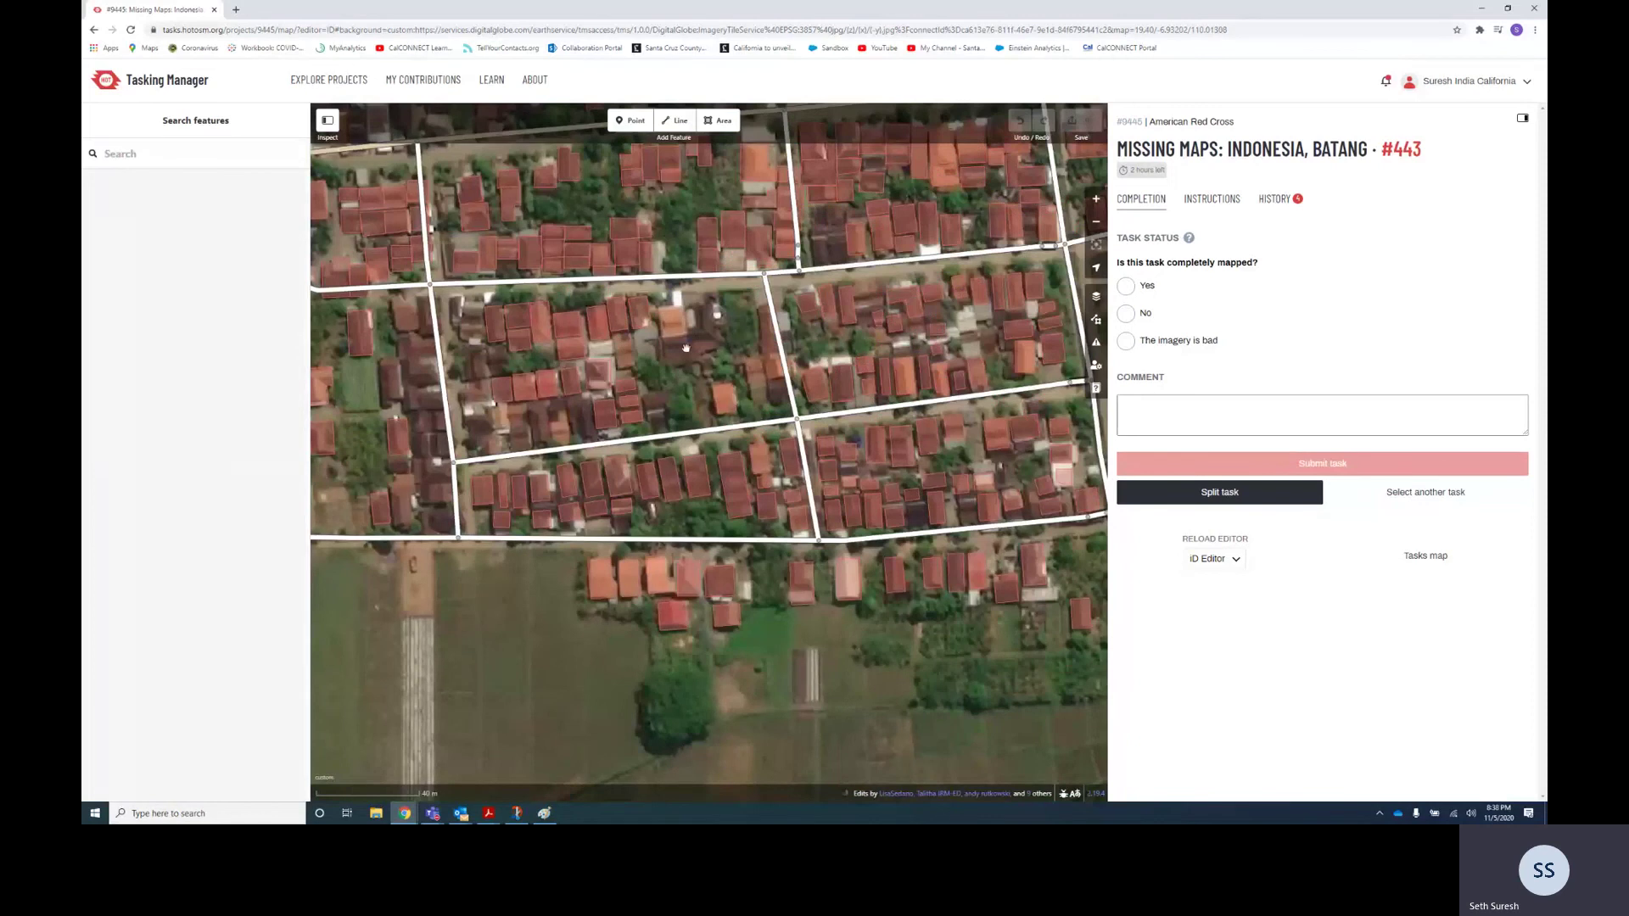
{"action": "left_click", "coordinate": [1095, 299]}
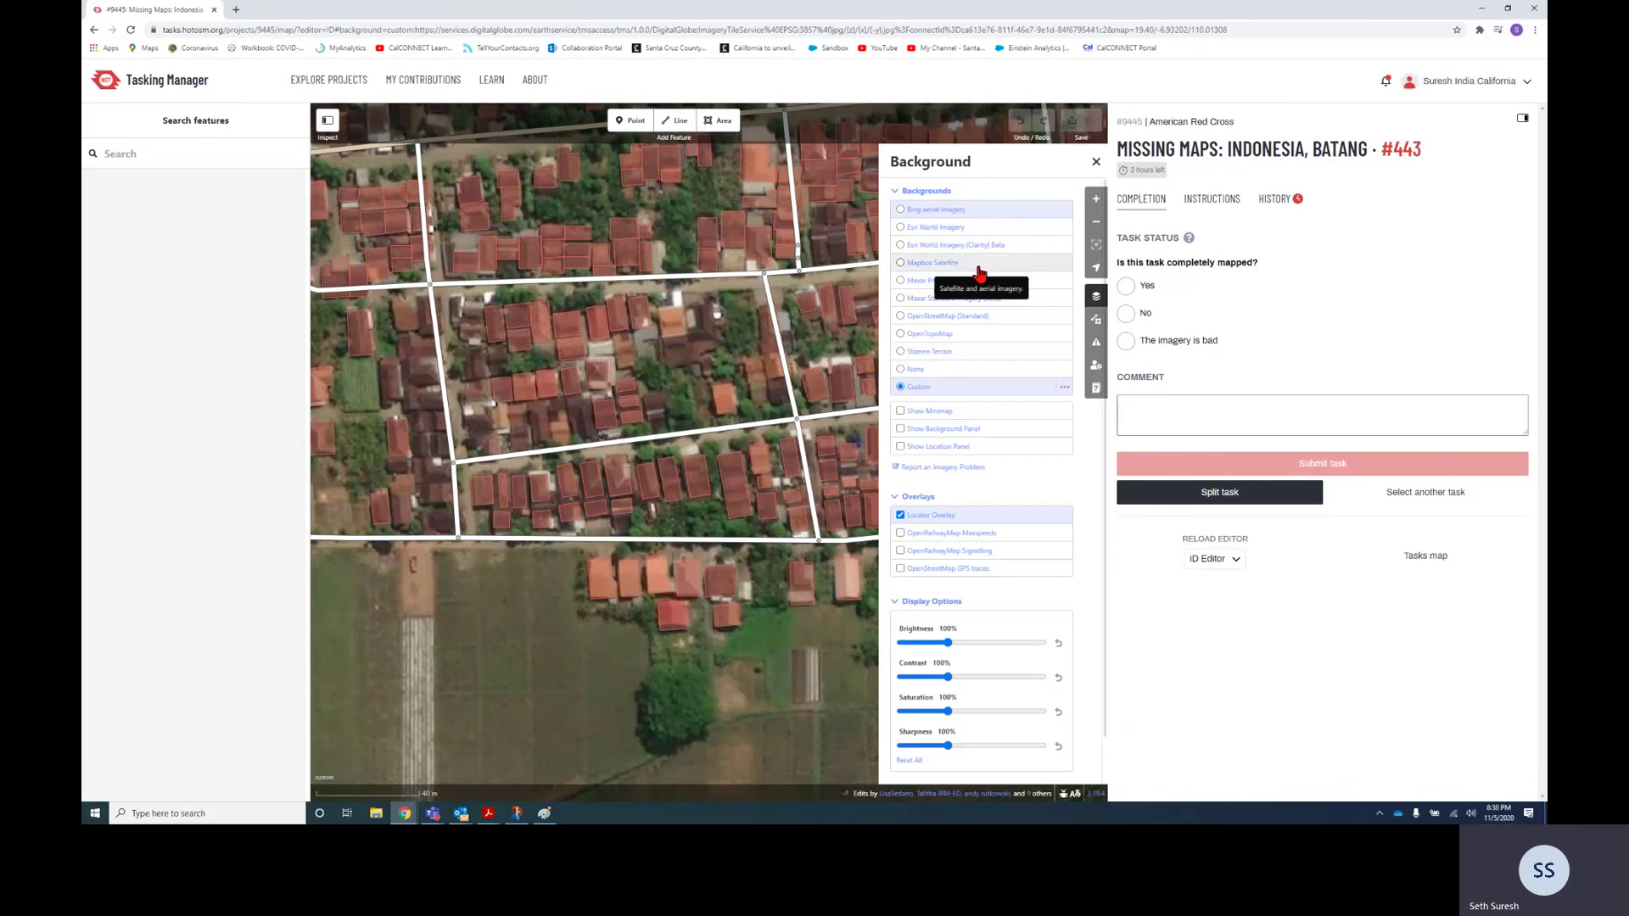
{"action": "left_click", "coordinate": [954, 210]}
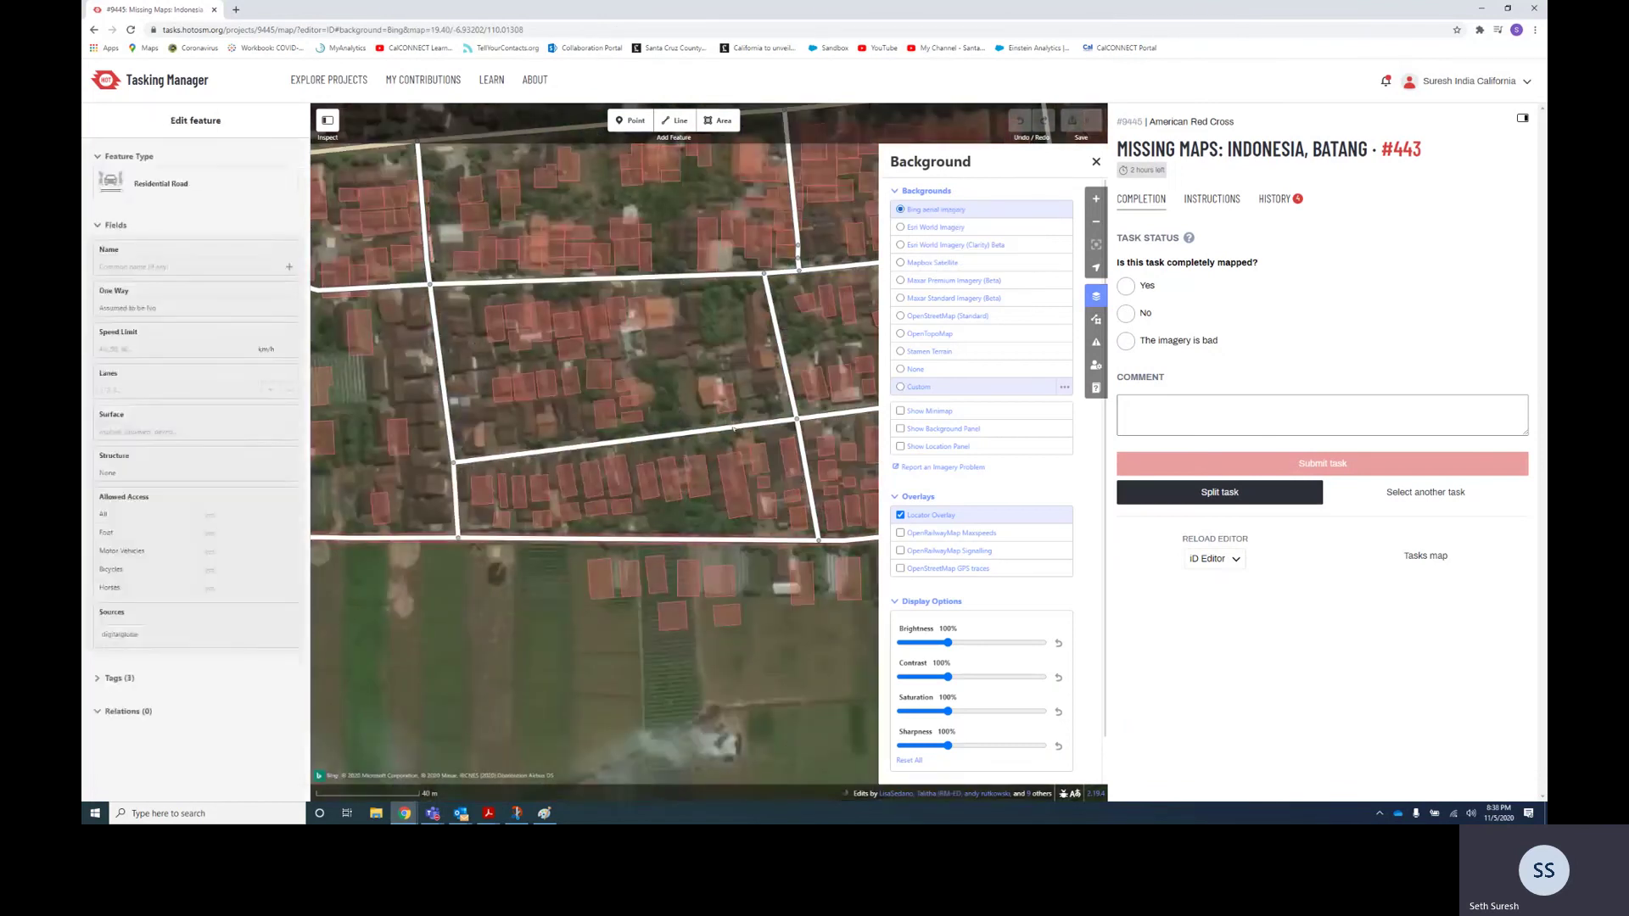
{"action": "left_click", "coordinate": [730, 392]}
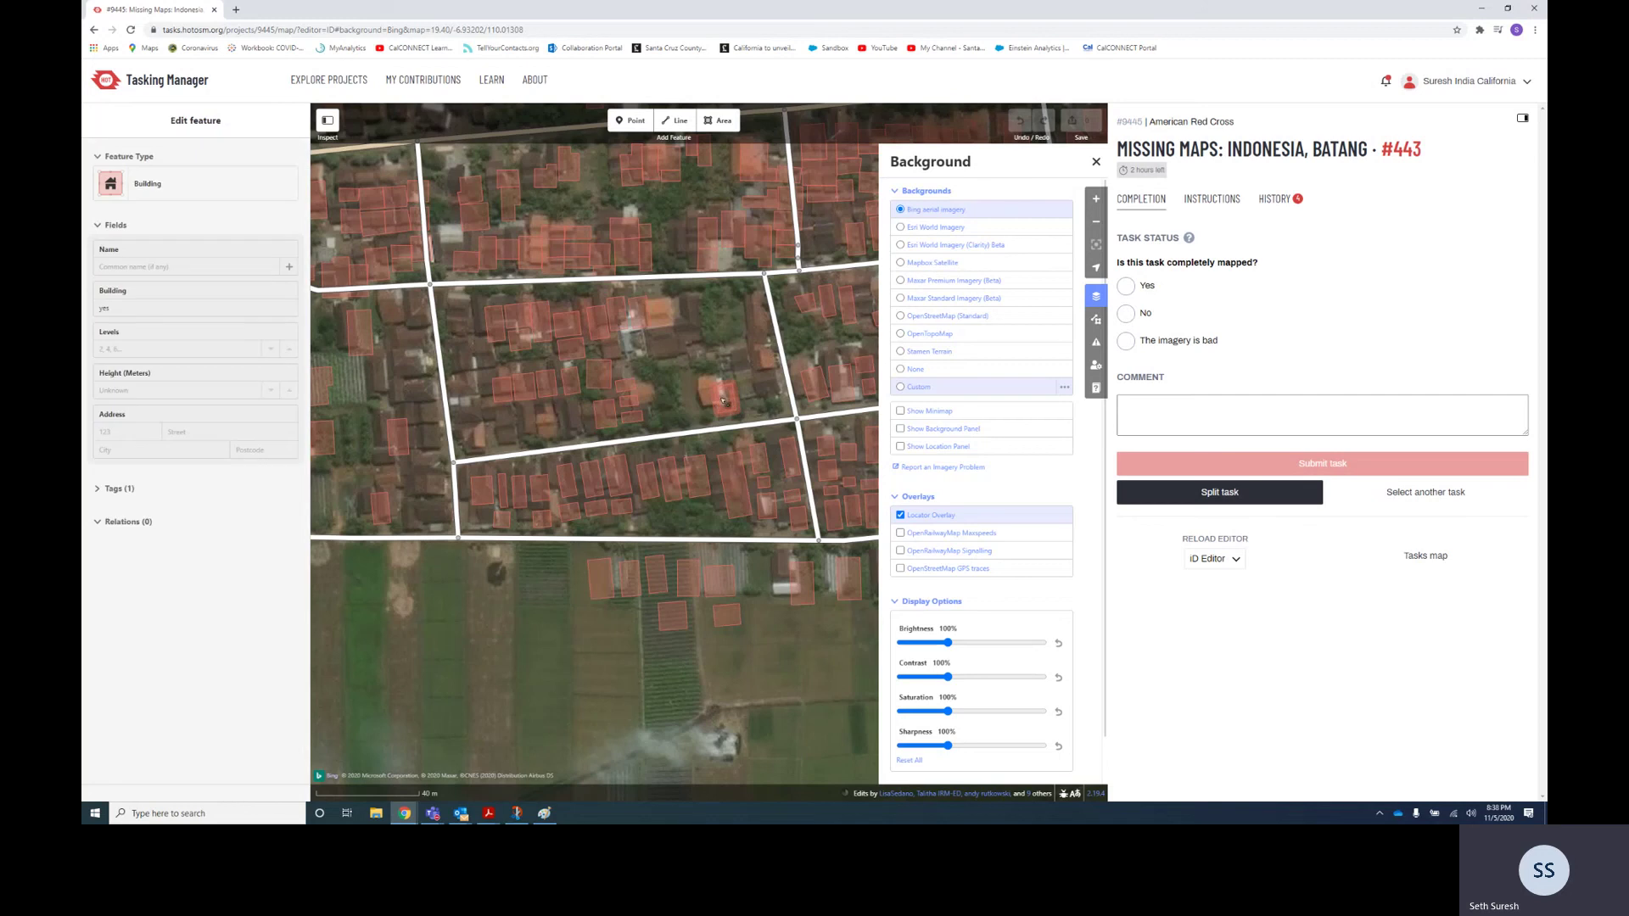
{"action": "left_click", "coordinate": [930, 236]}
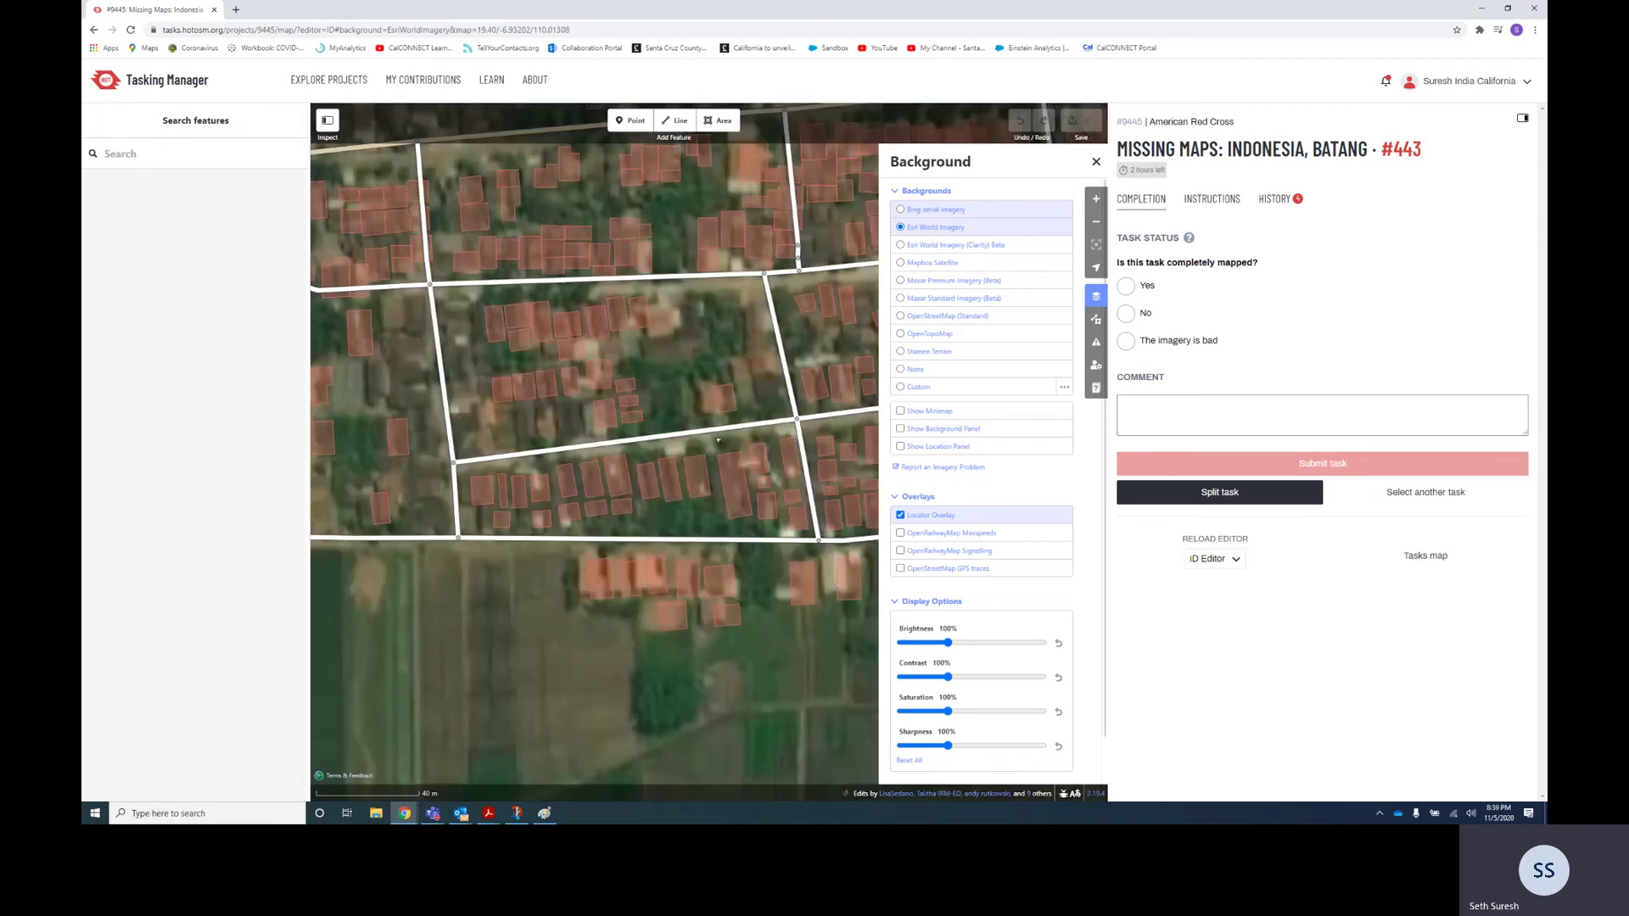
{"action": "left_click", "coordinate": [930, 212]}
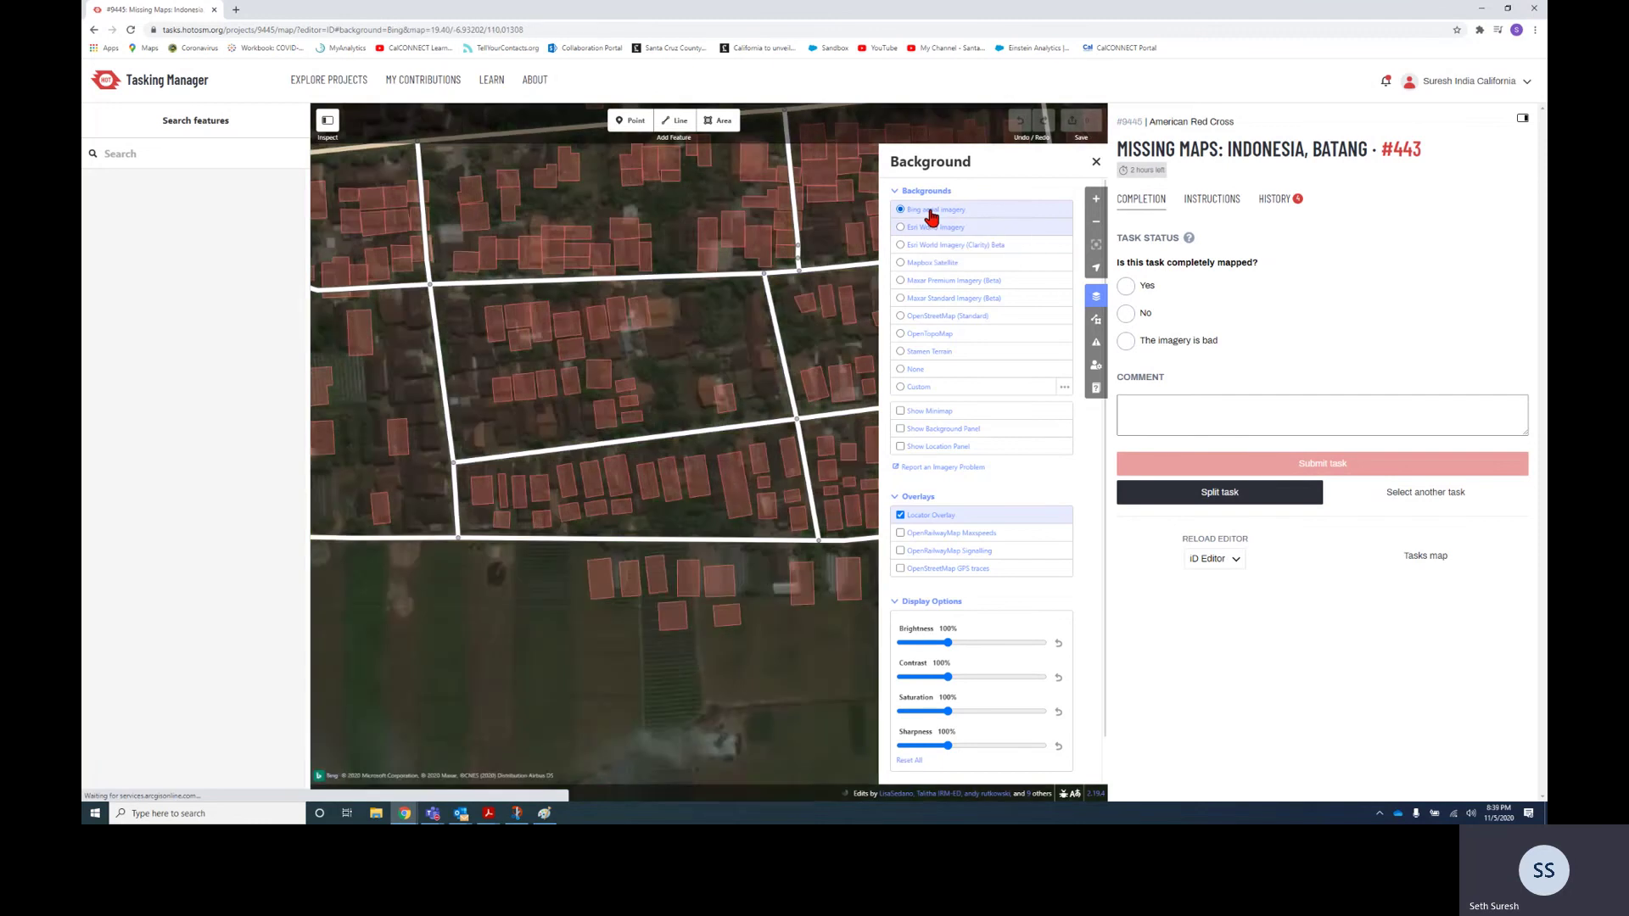
{"action": "left_click", "coordinate": [920, 391]}
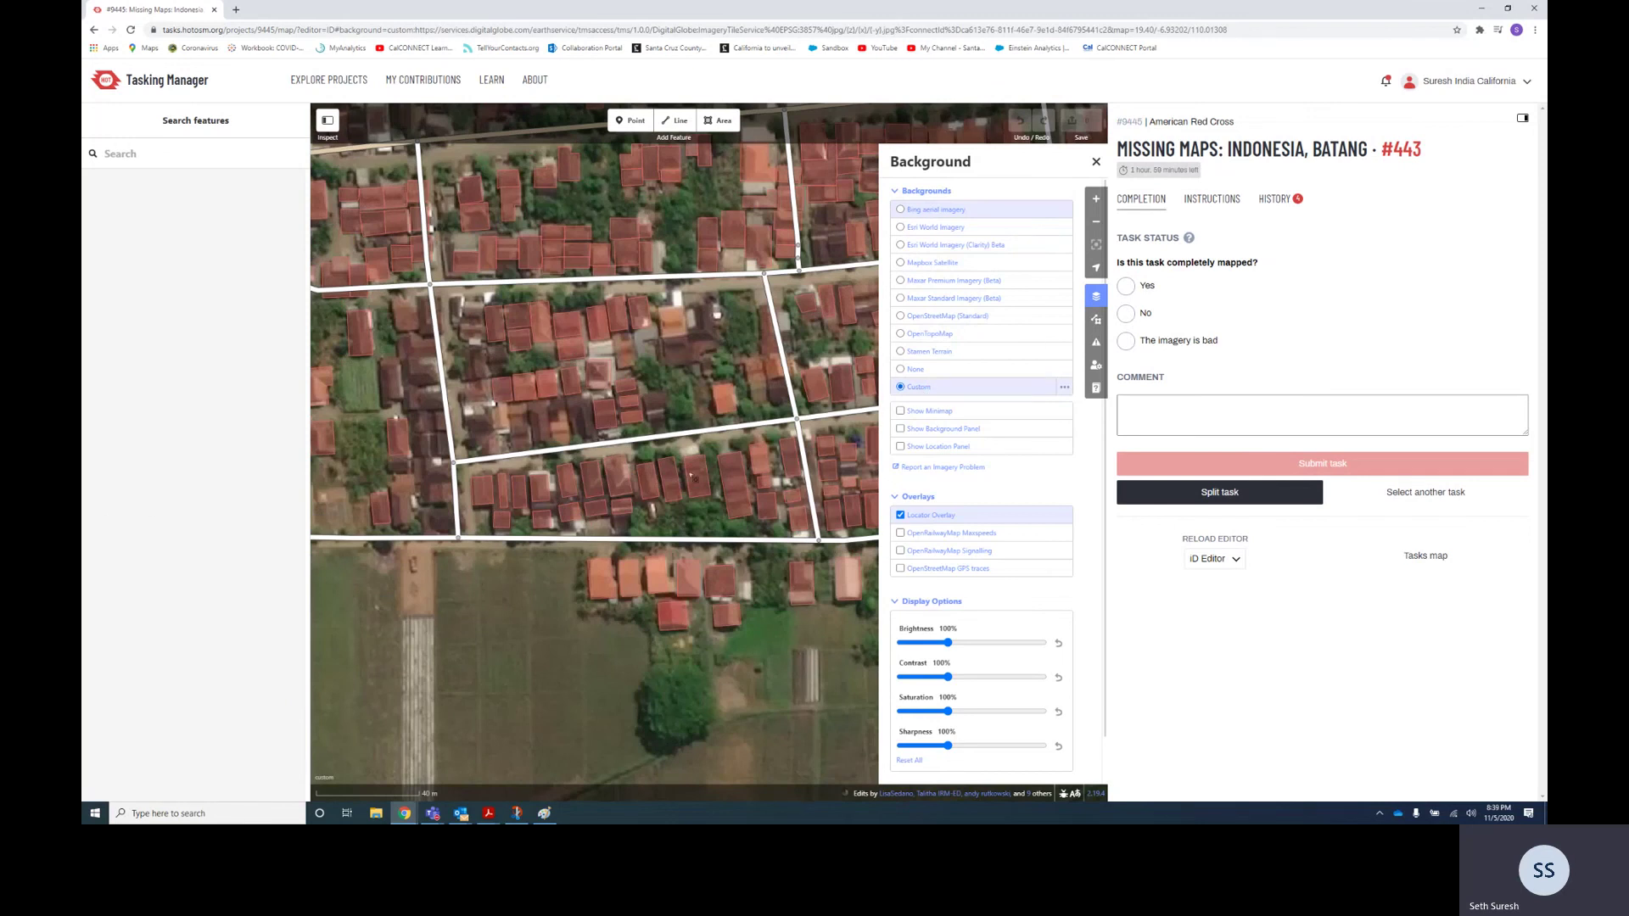
{"action": "left_click", "coordinate": [1096, 162]}
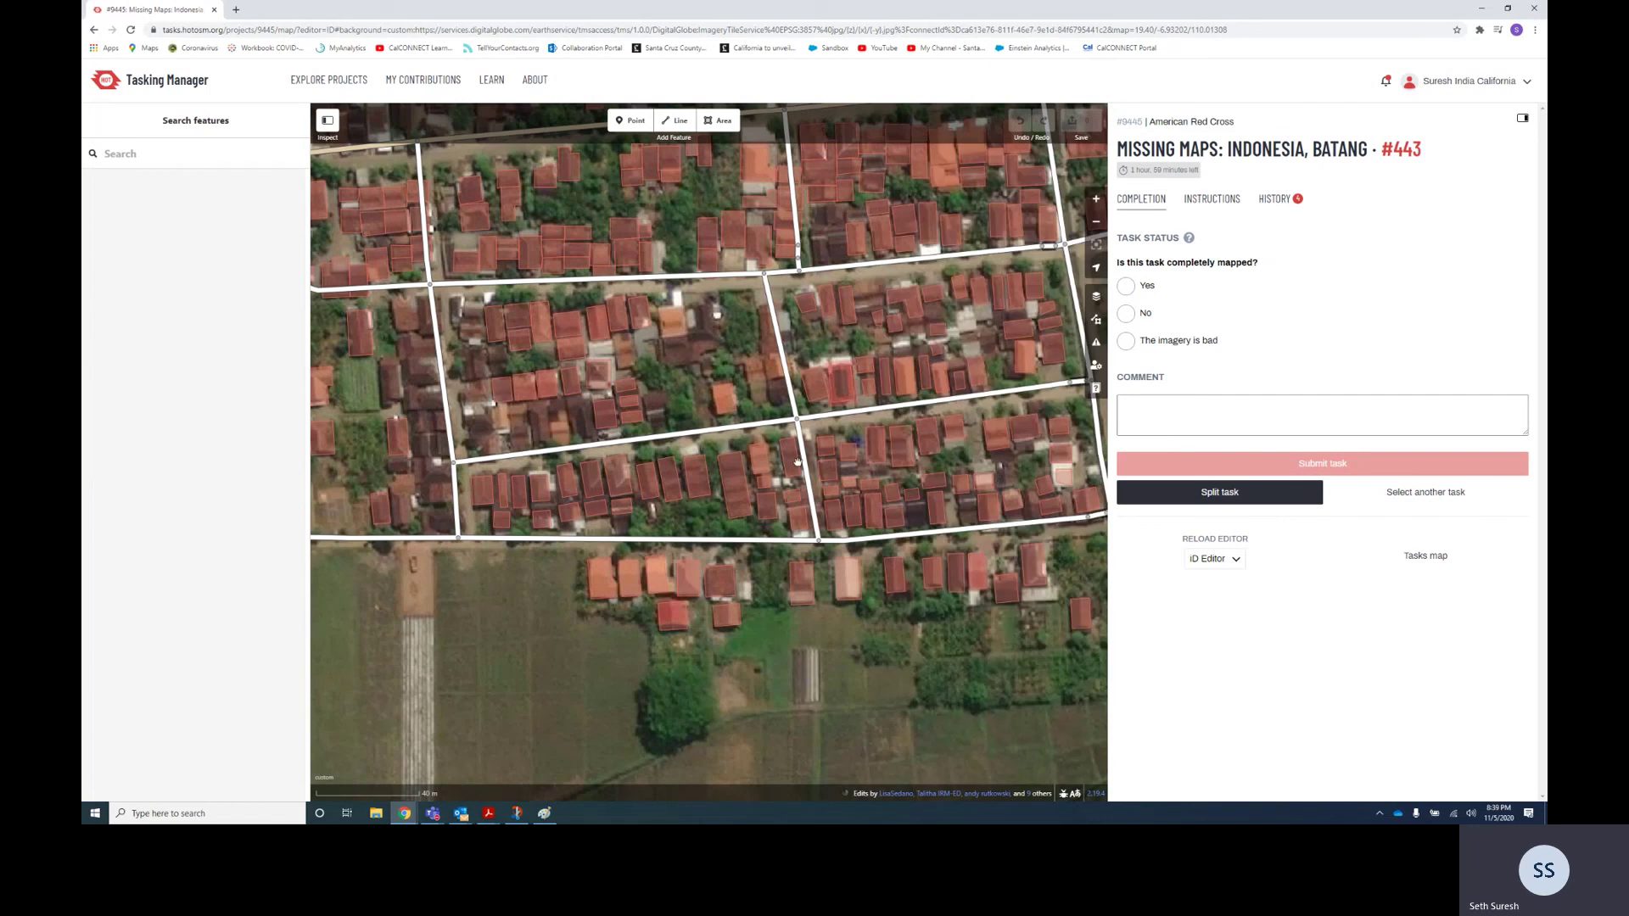
- Trace the untraced house at the village's southwest edge, just north of the southern road, as a four-corner area and set its feature type to Building
{"action": "left_click", "coordinate": [753, 429]}
{"action": "left_click", "coordinate": [681, 402]}
{"action": "scroll", "coordinate": [676, 373], "scroll_direction": "up", "scroll_amount": 2}
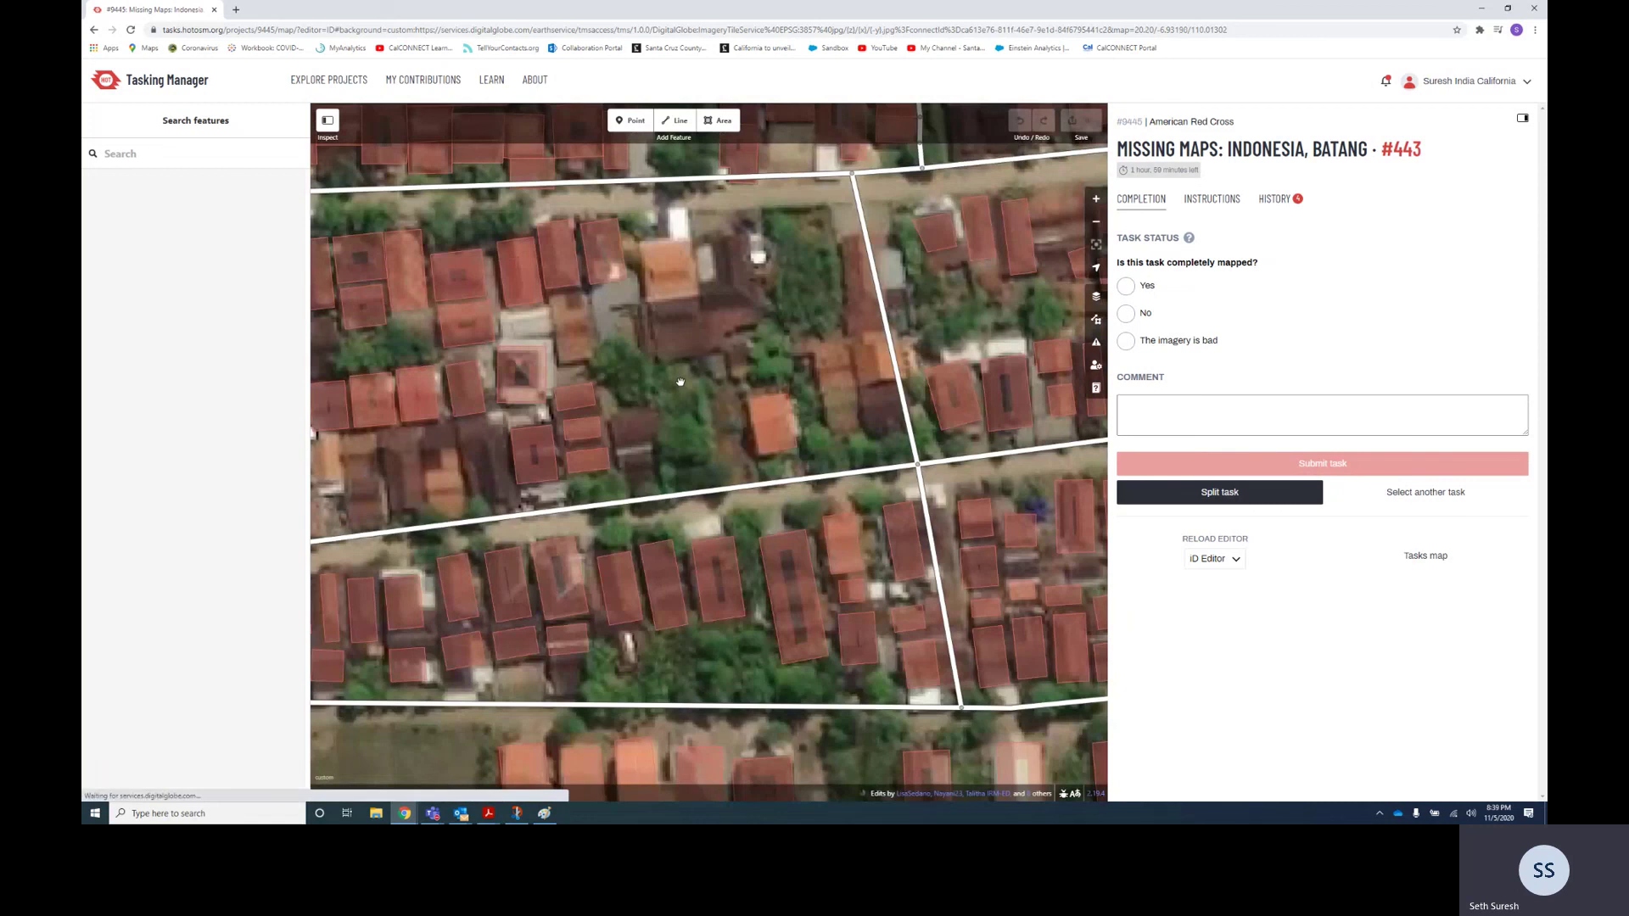
{"action": "scroll", "coordinate": [679, 381], "scroll_direction": "down", "scroll_amount": 2}
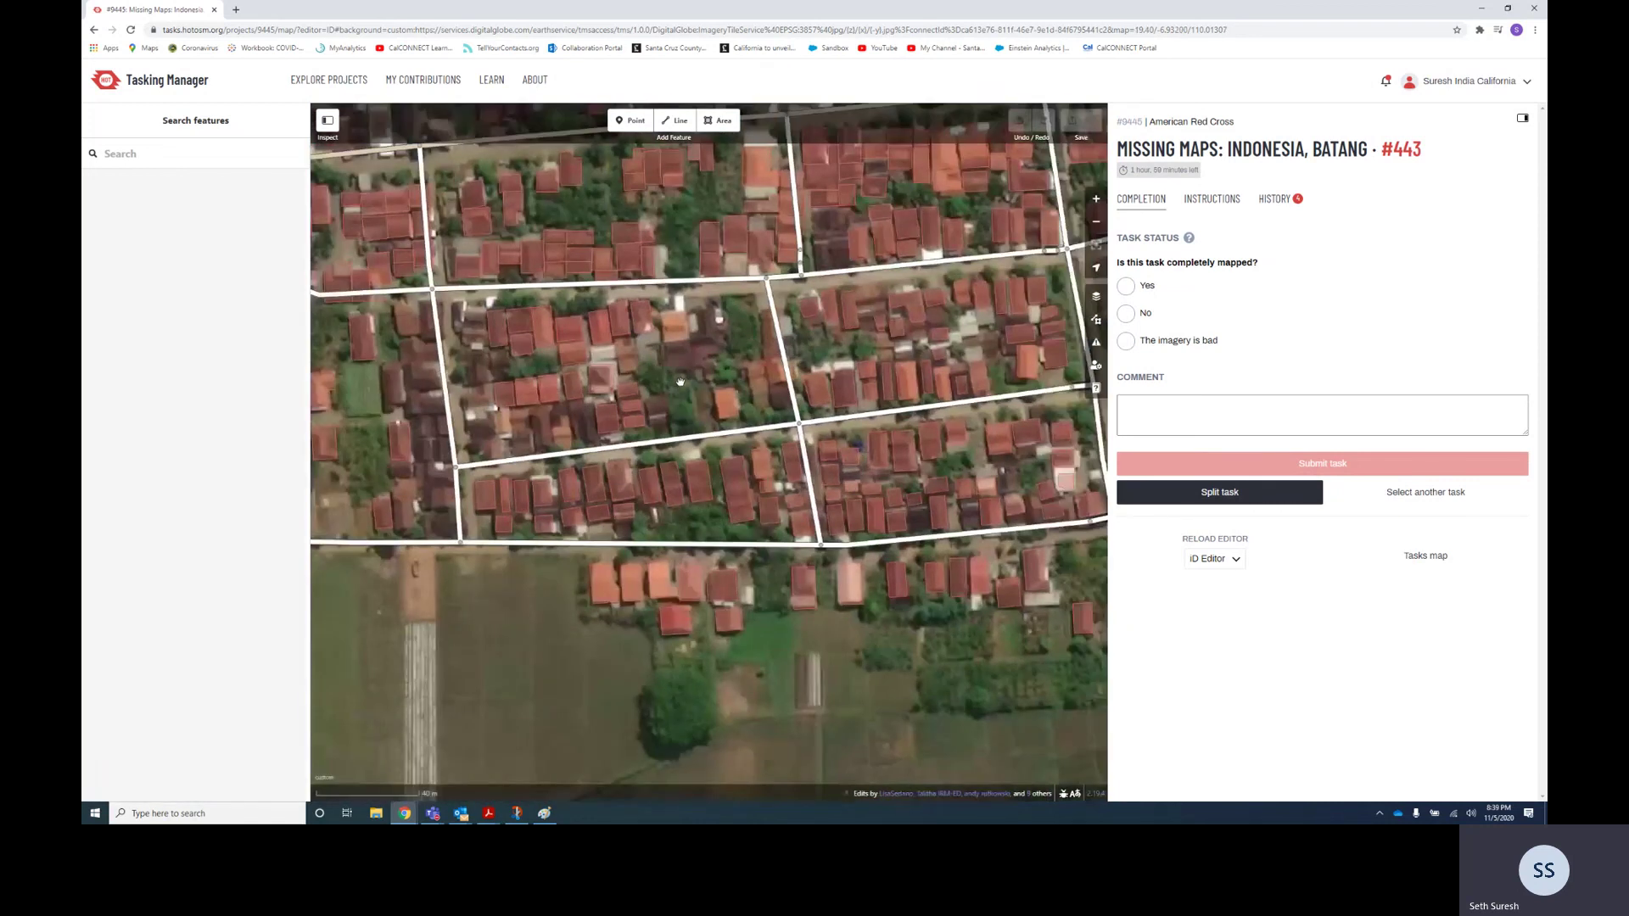
{"action": "scroll", "coordinate": [679, 382], "scroll_direction": "down", "scroll_amount": 1}
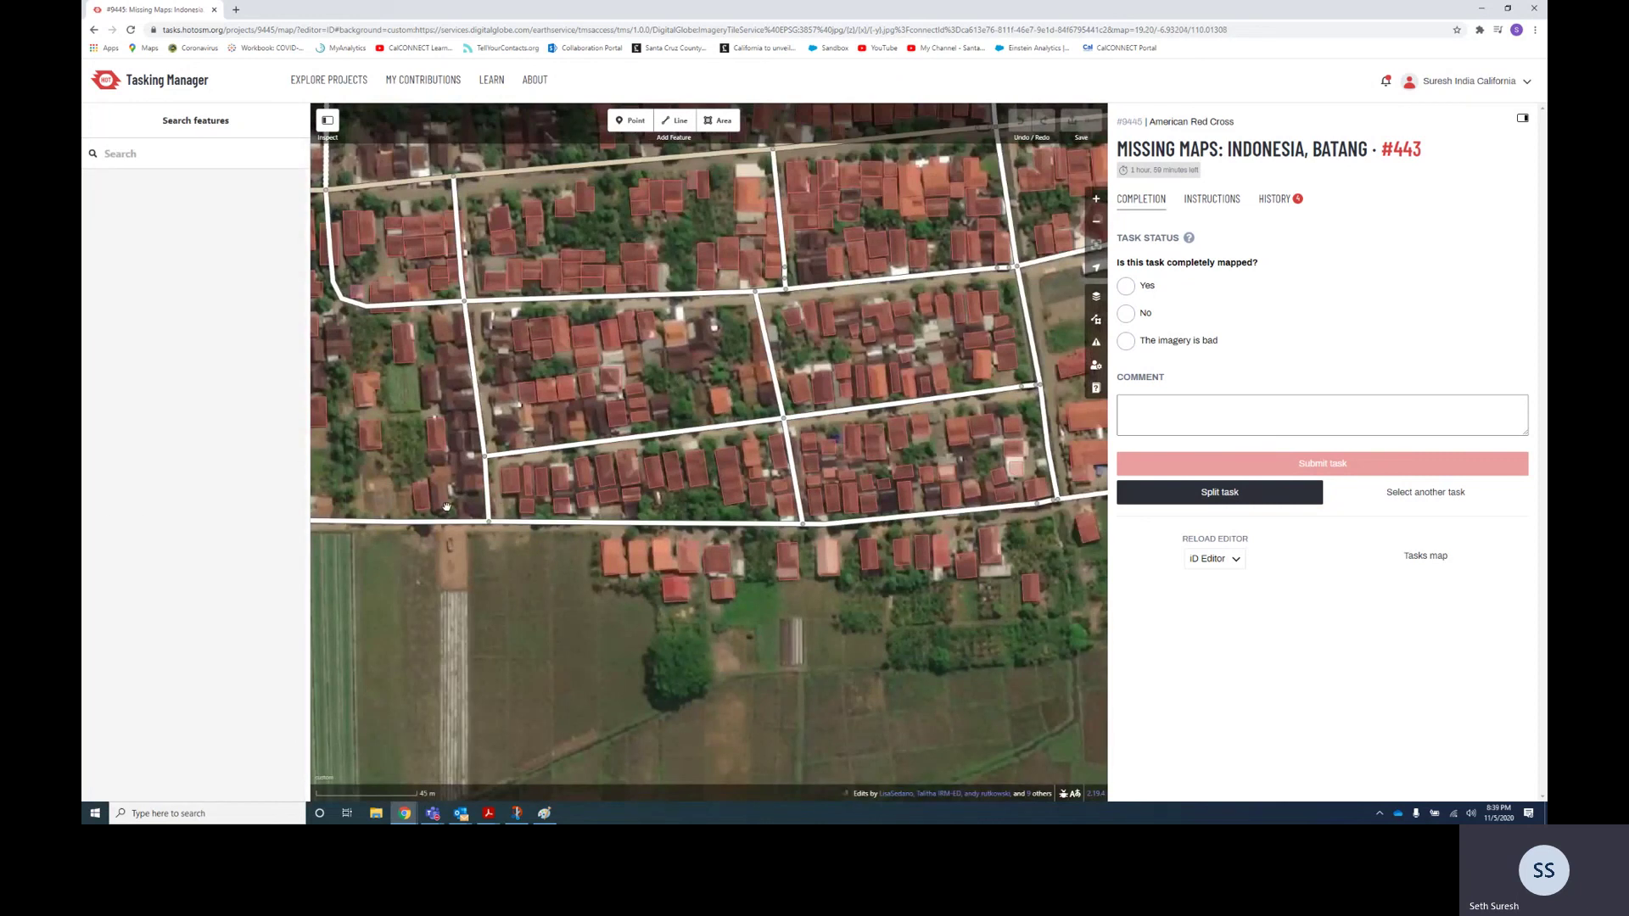
{"action": "left_click", "coordinate": [720, 125]}
{"action": "left_click", "coordinate": [432, 482]}
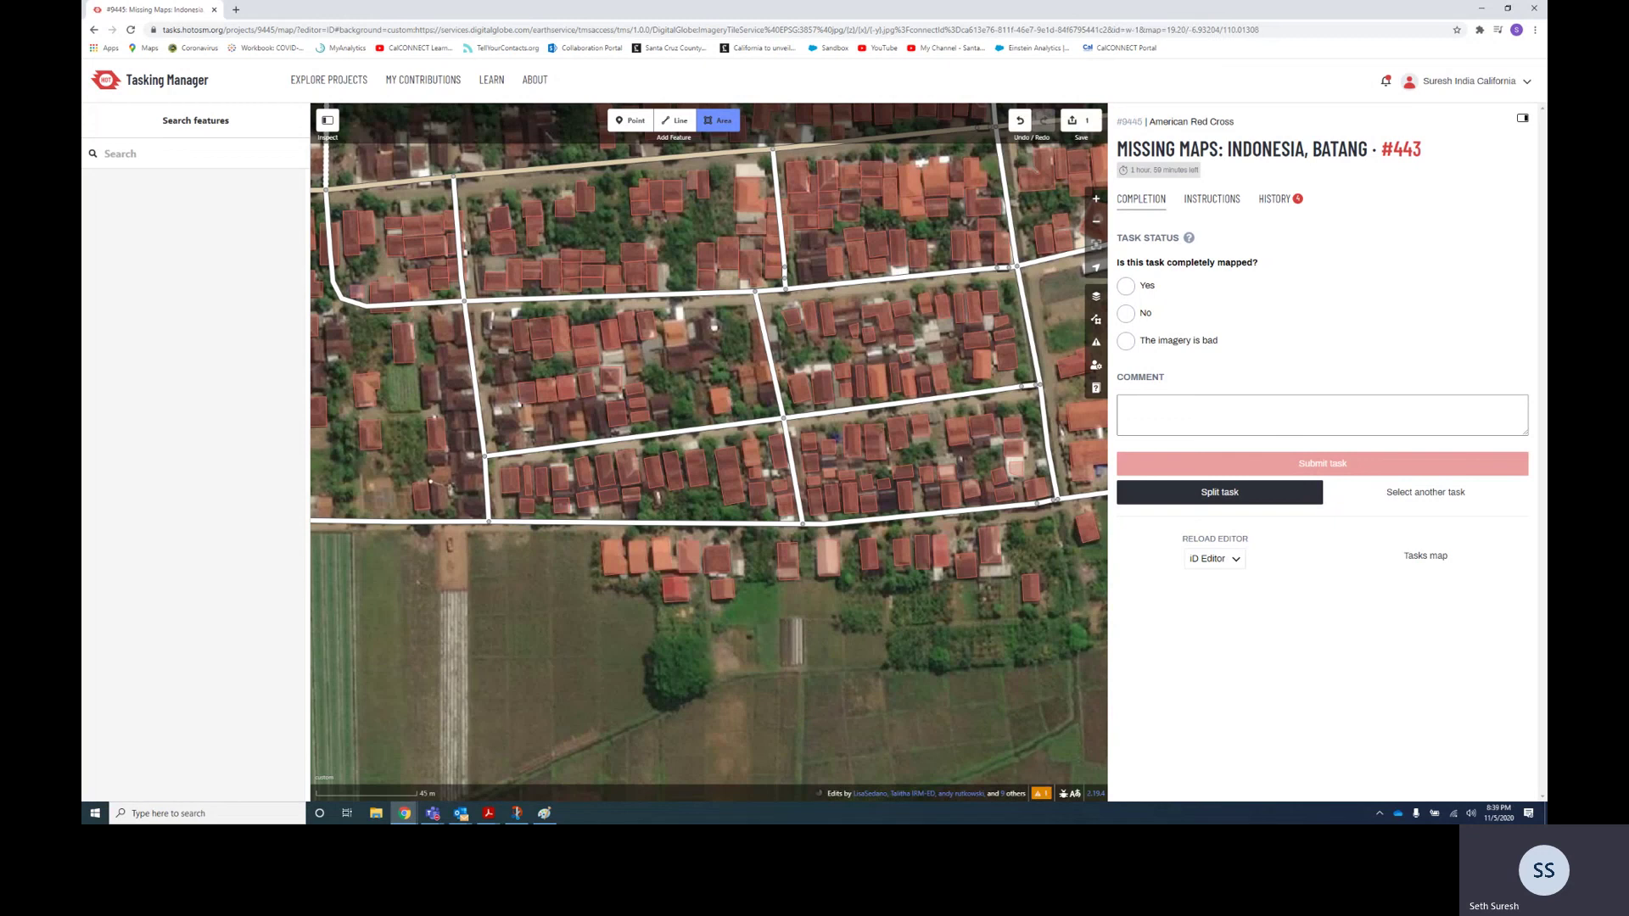
{"action": "left_click", "coordinate": [450, 483]}
{"action": "left_click", "coordinate": [446, 515]}
{"action": "double_click", "coordinate": [435, 513]}
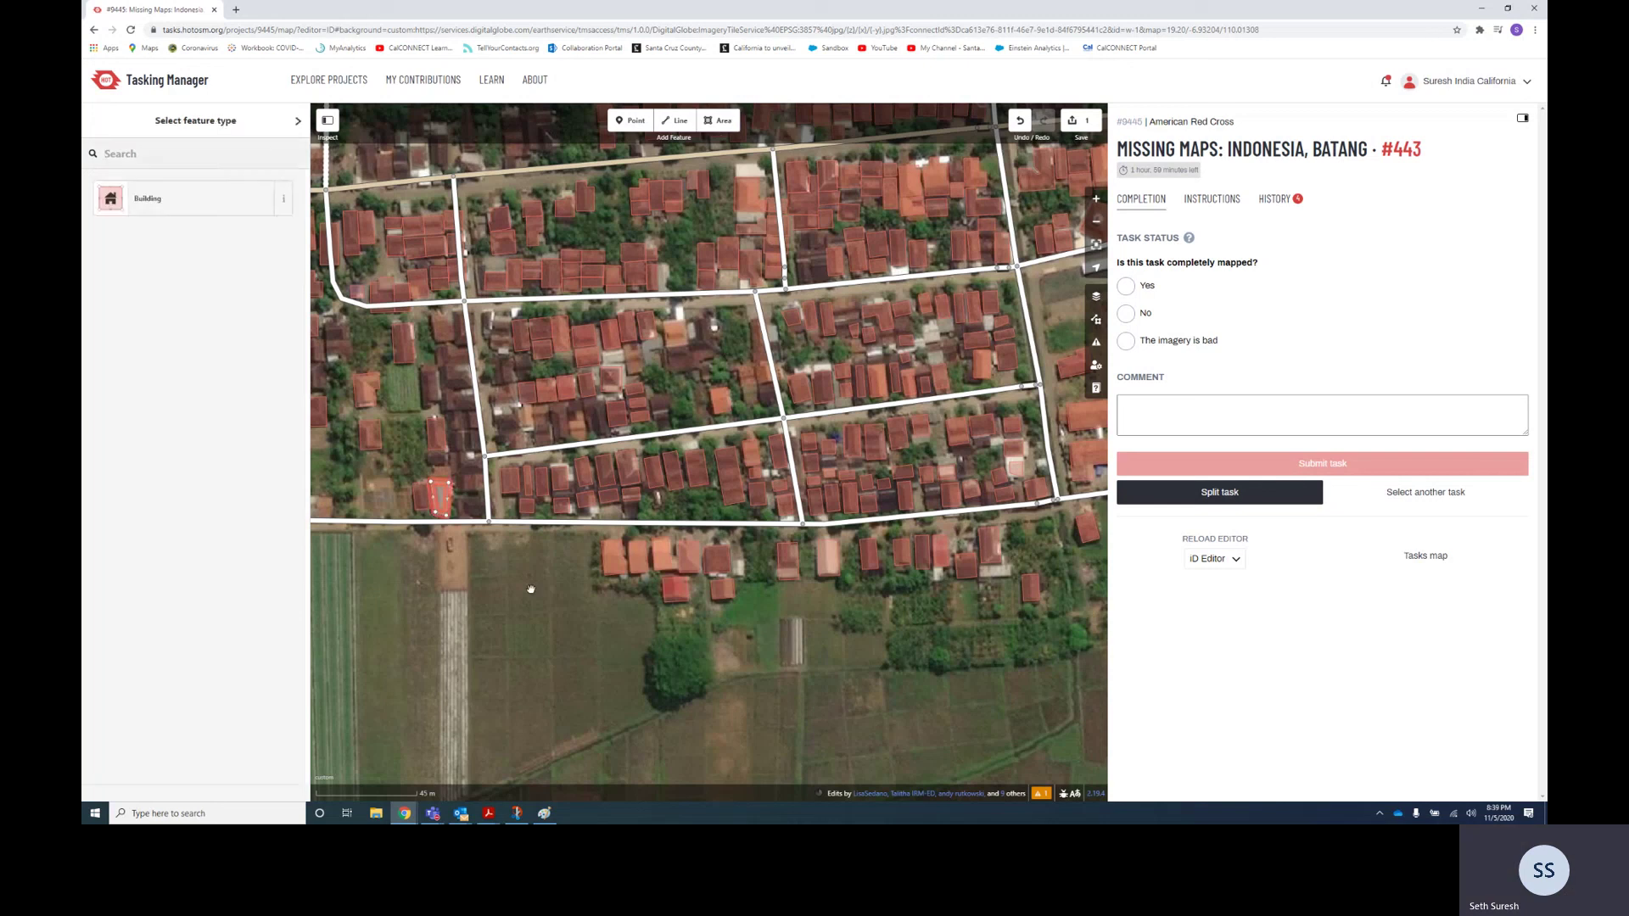
{"action": "left_click", "coordinate": [155, 209]}
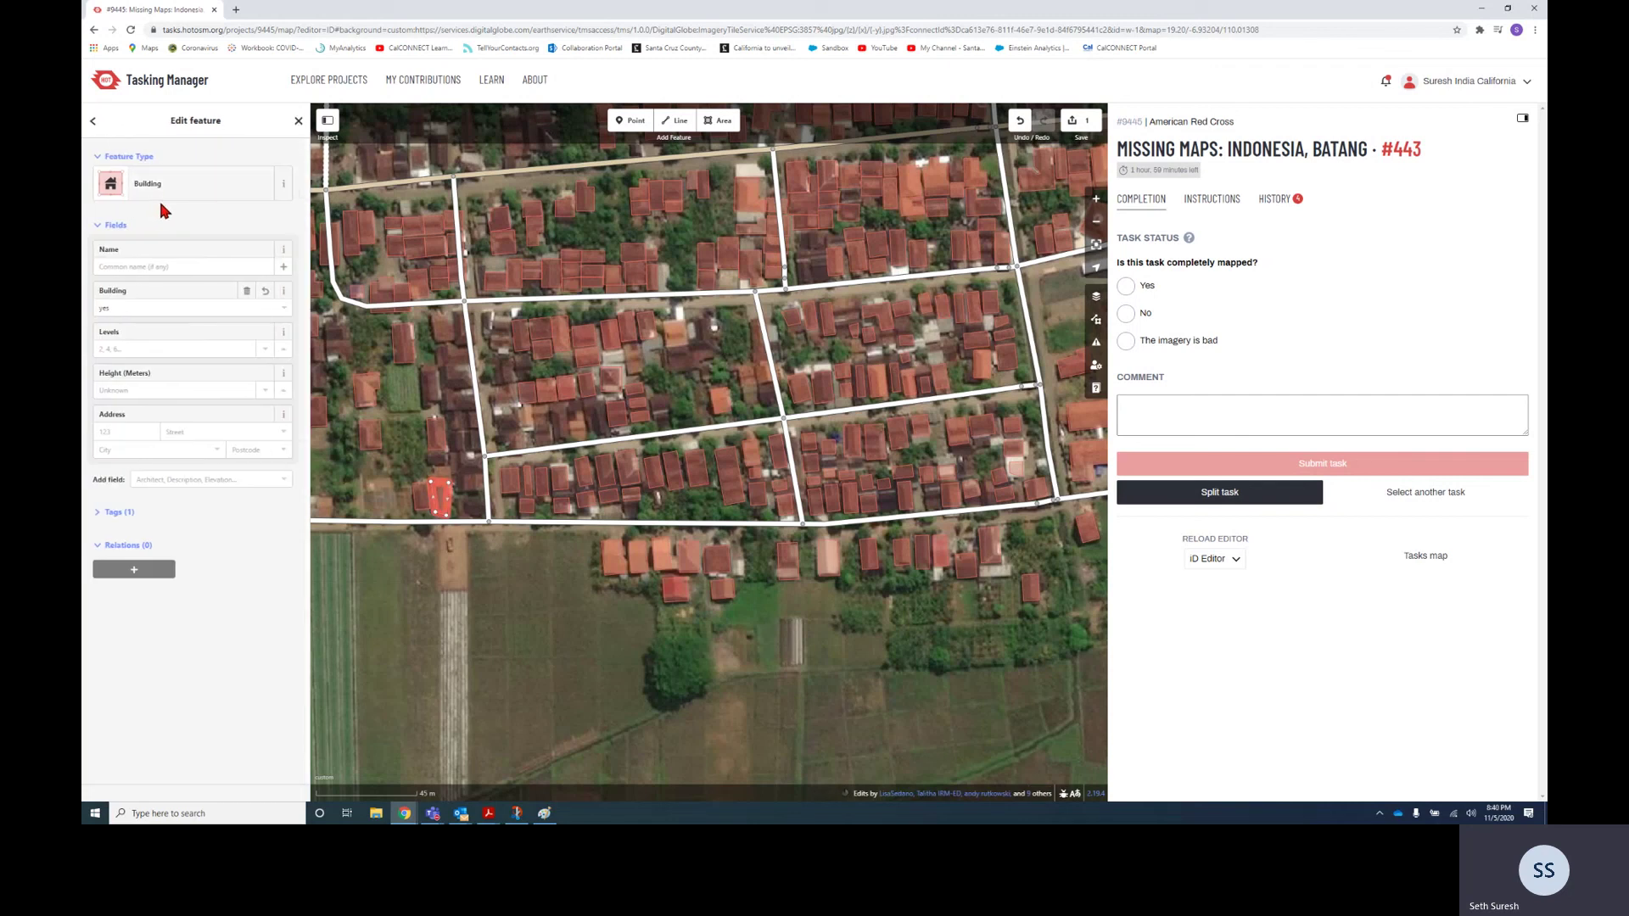
- Upload the new building to OpenStreetMap with the hashtag #chevronmissingmaps appended to the changeset comment
{"action": "left_click", "coordinate": [1074, 126]}
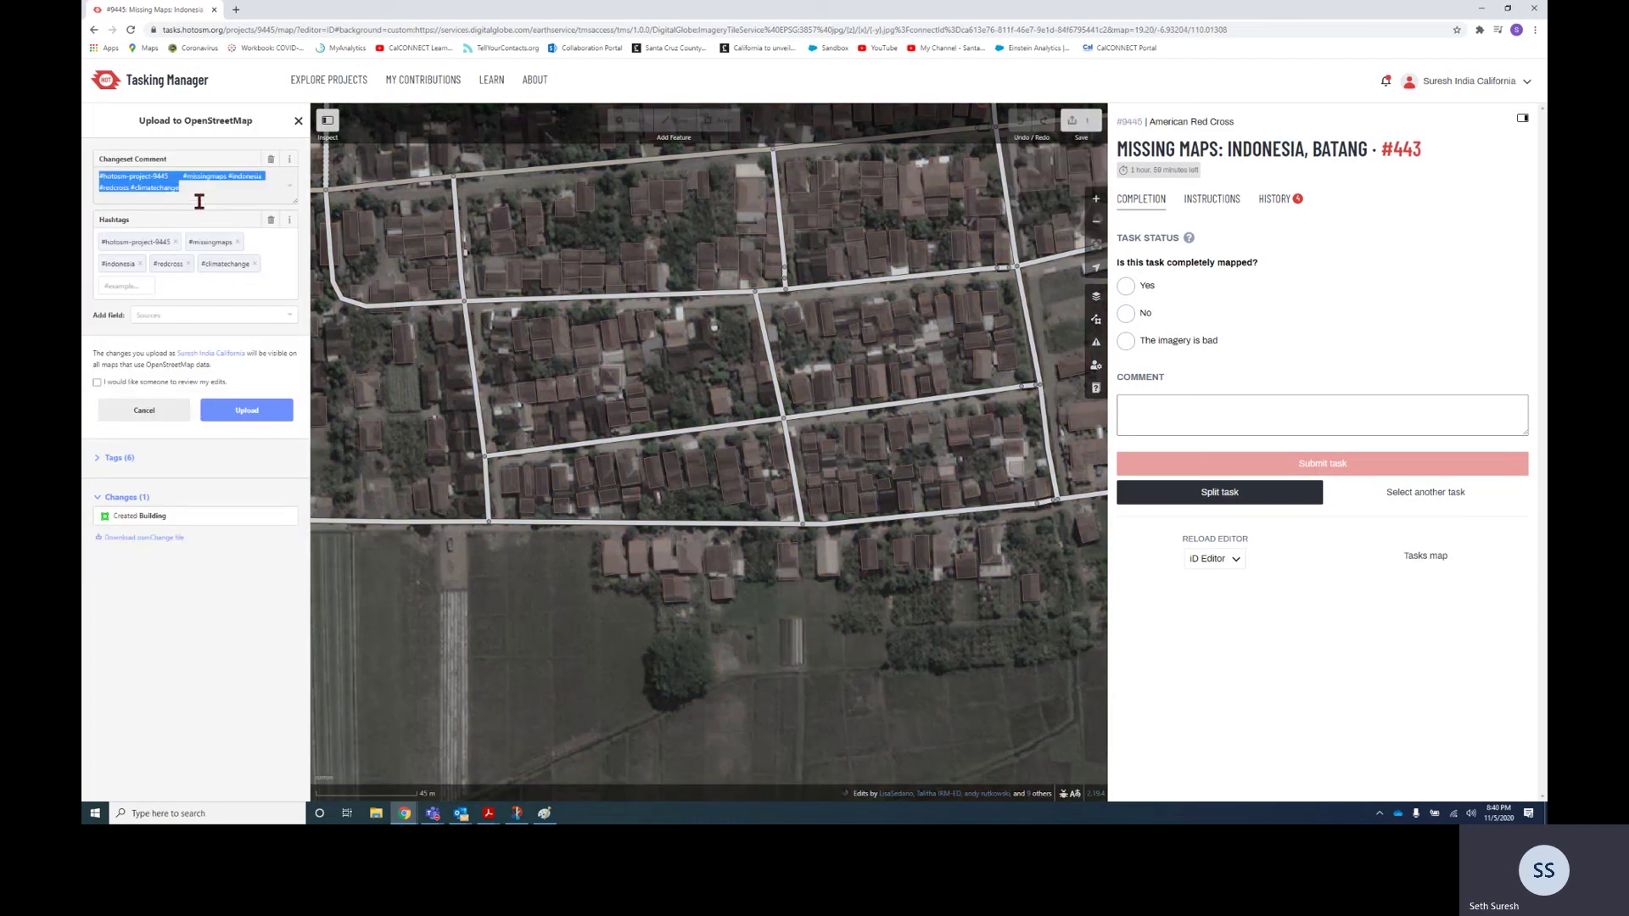
{"action": "left_click", "coordinate": [200, 196]}
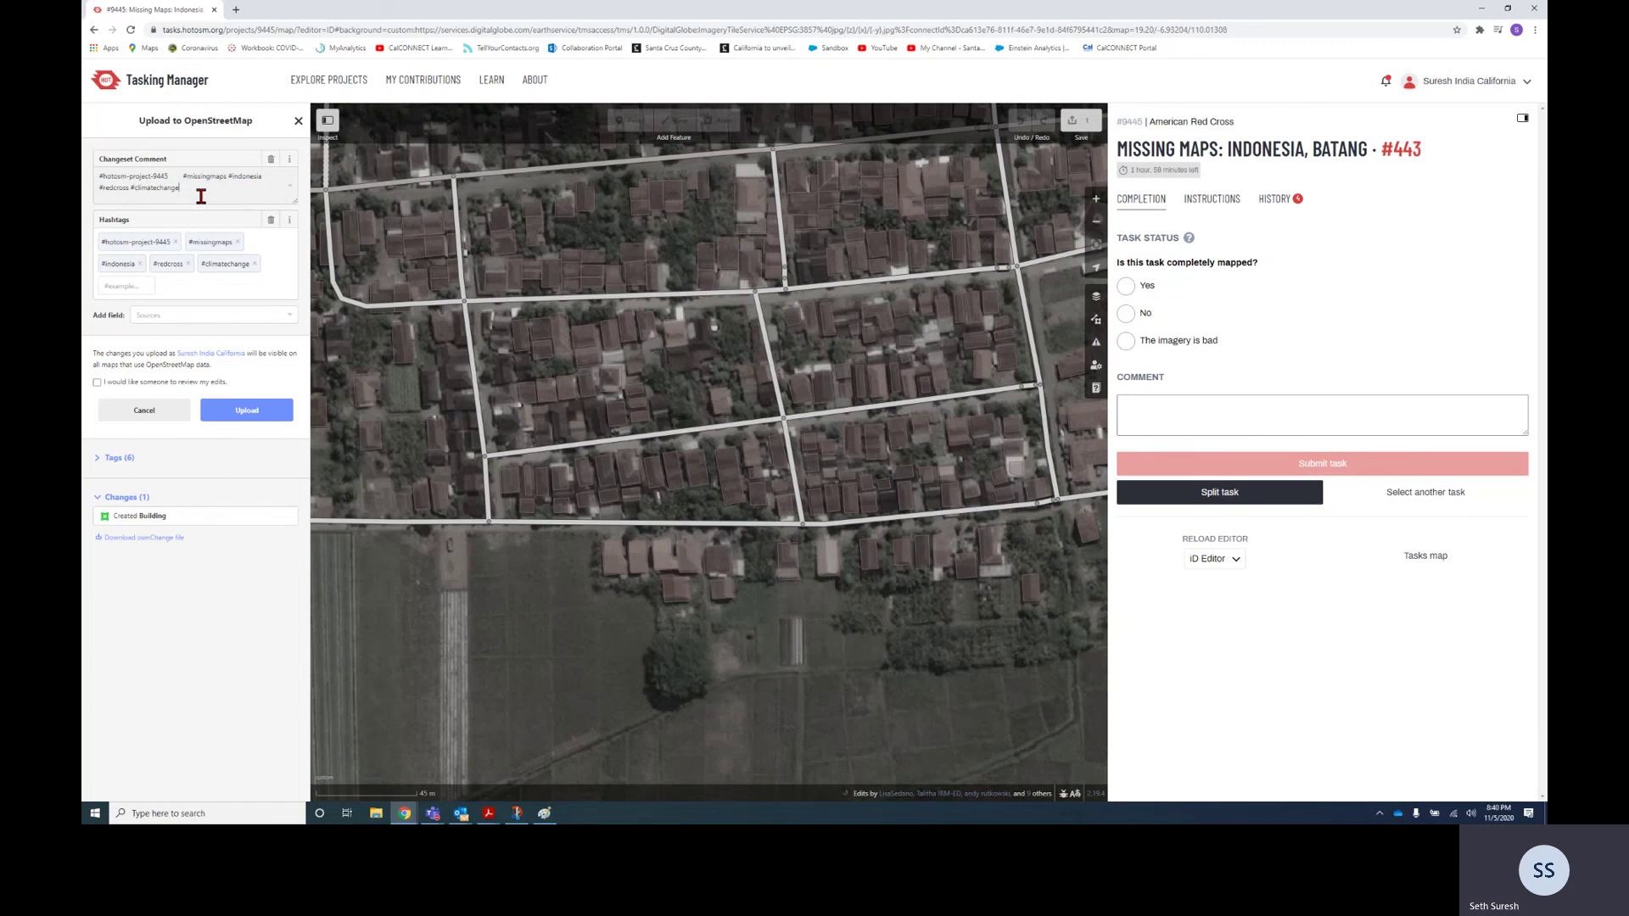
{"action": "type", "text": "#chevronmissingmaps"}
{"action": "left_click", "coordinate": [201, 196]}
{"action": "left_click", "coordinate": [134, 287]}
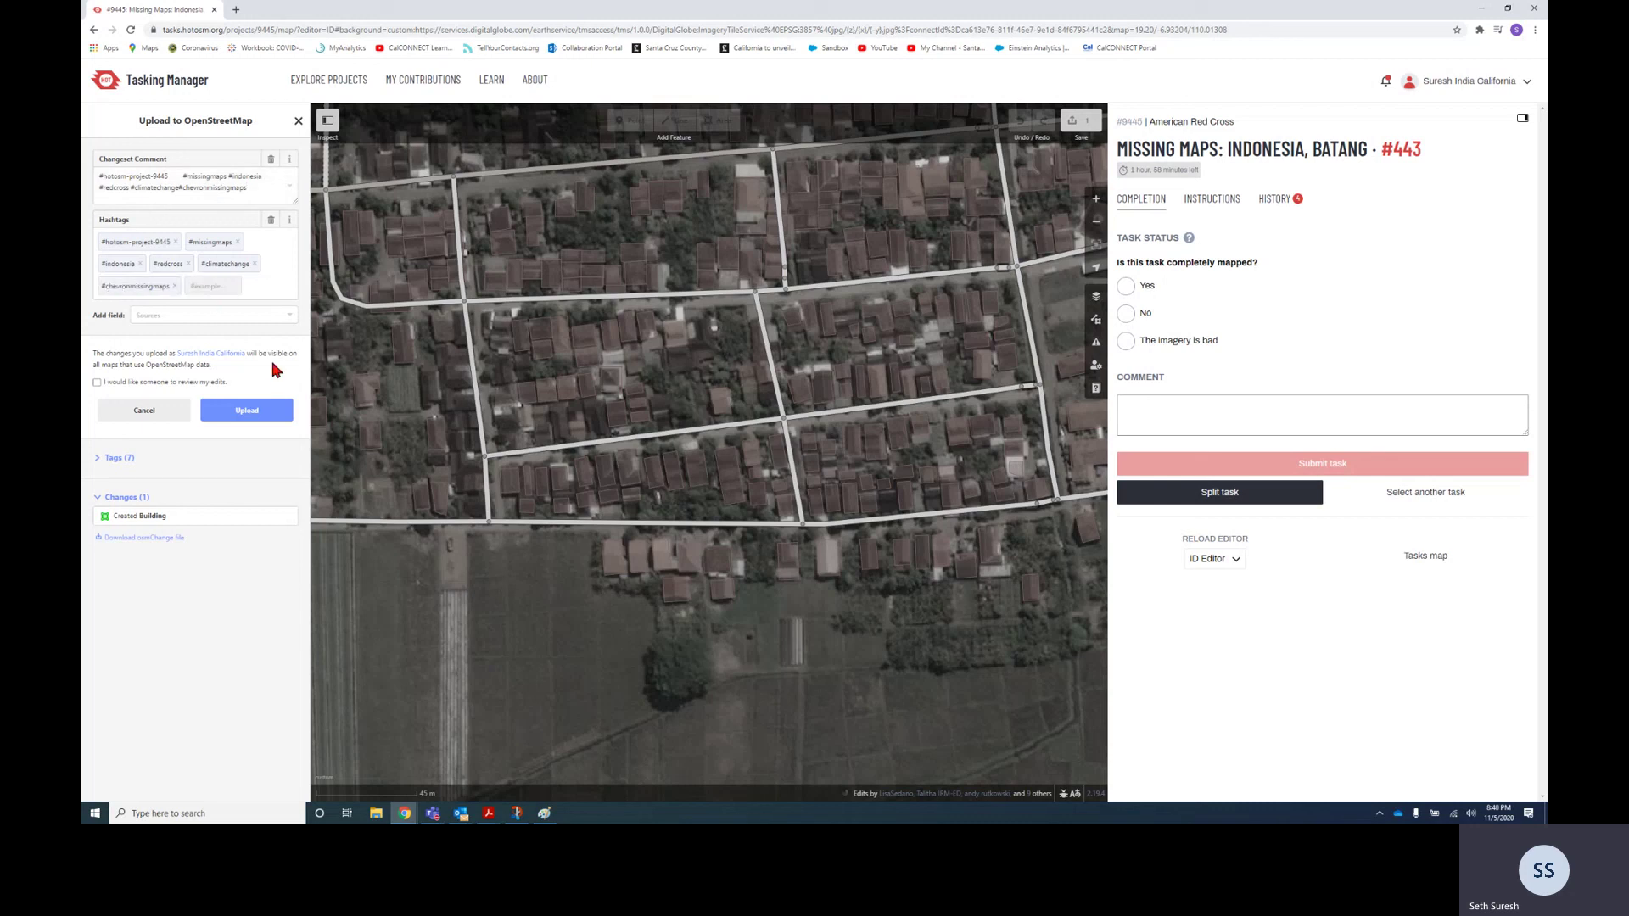
{"action": "left_click", "coordinate": [240, 414]}
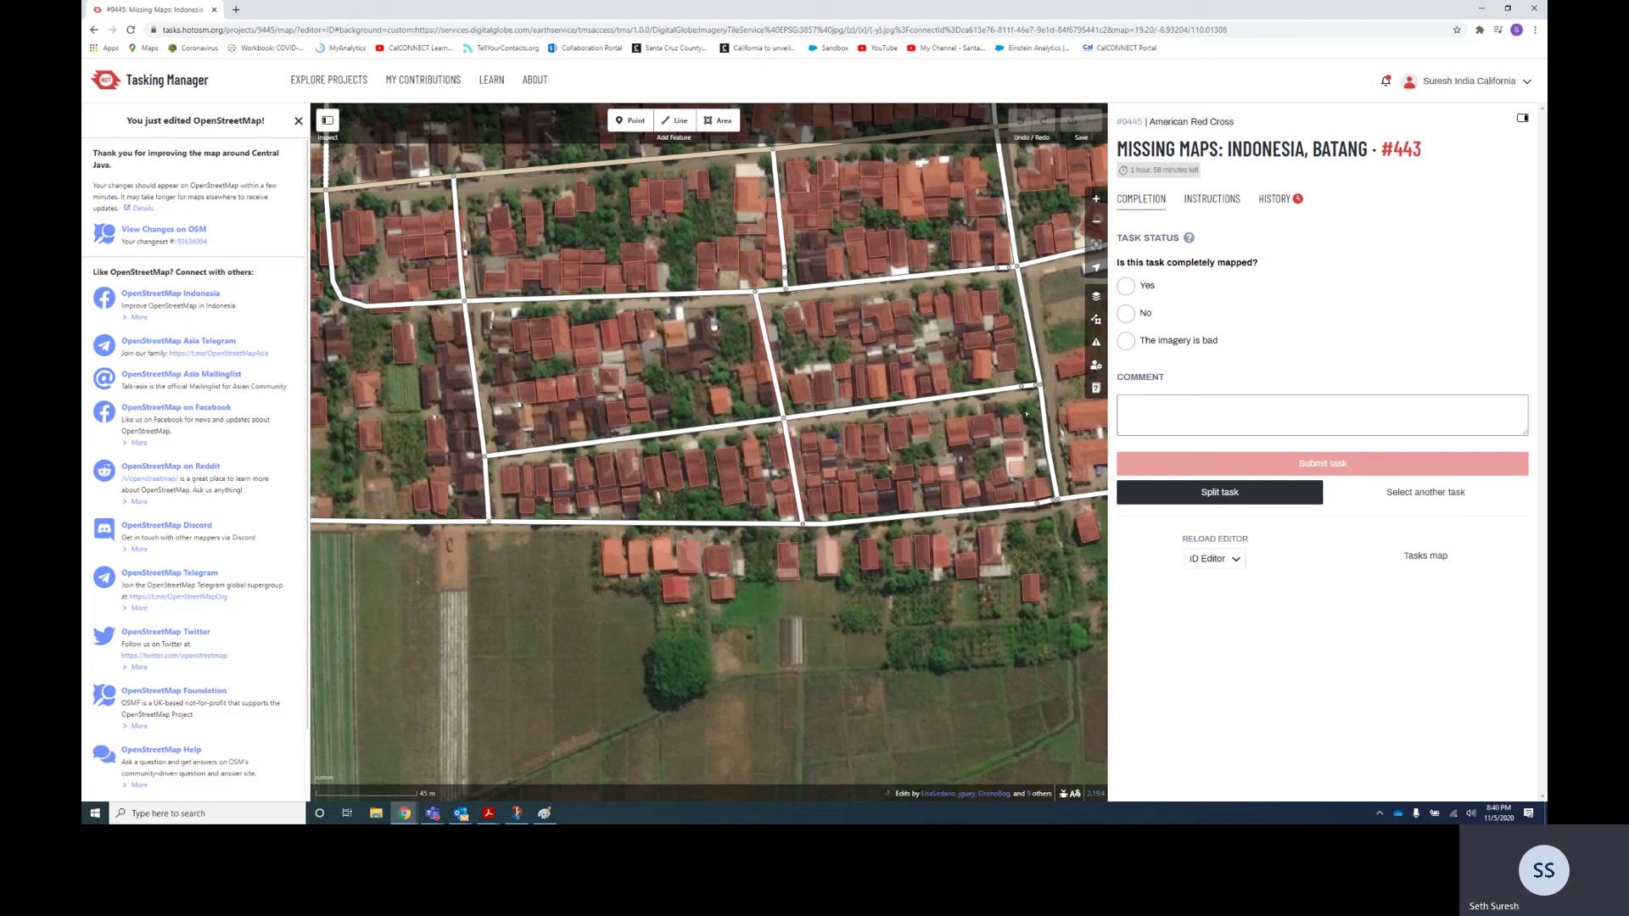
- Submit the task as not completely mapped and start mapping another task in the same project
{"action": "left_click", "coordinate": [1126, 315]}
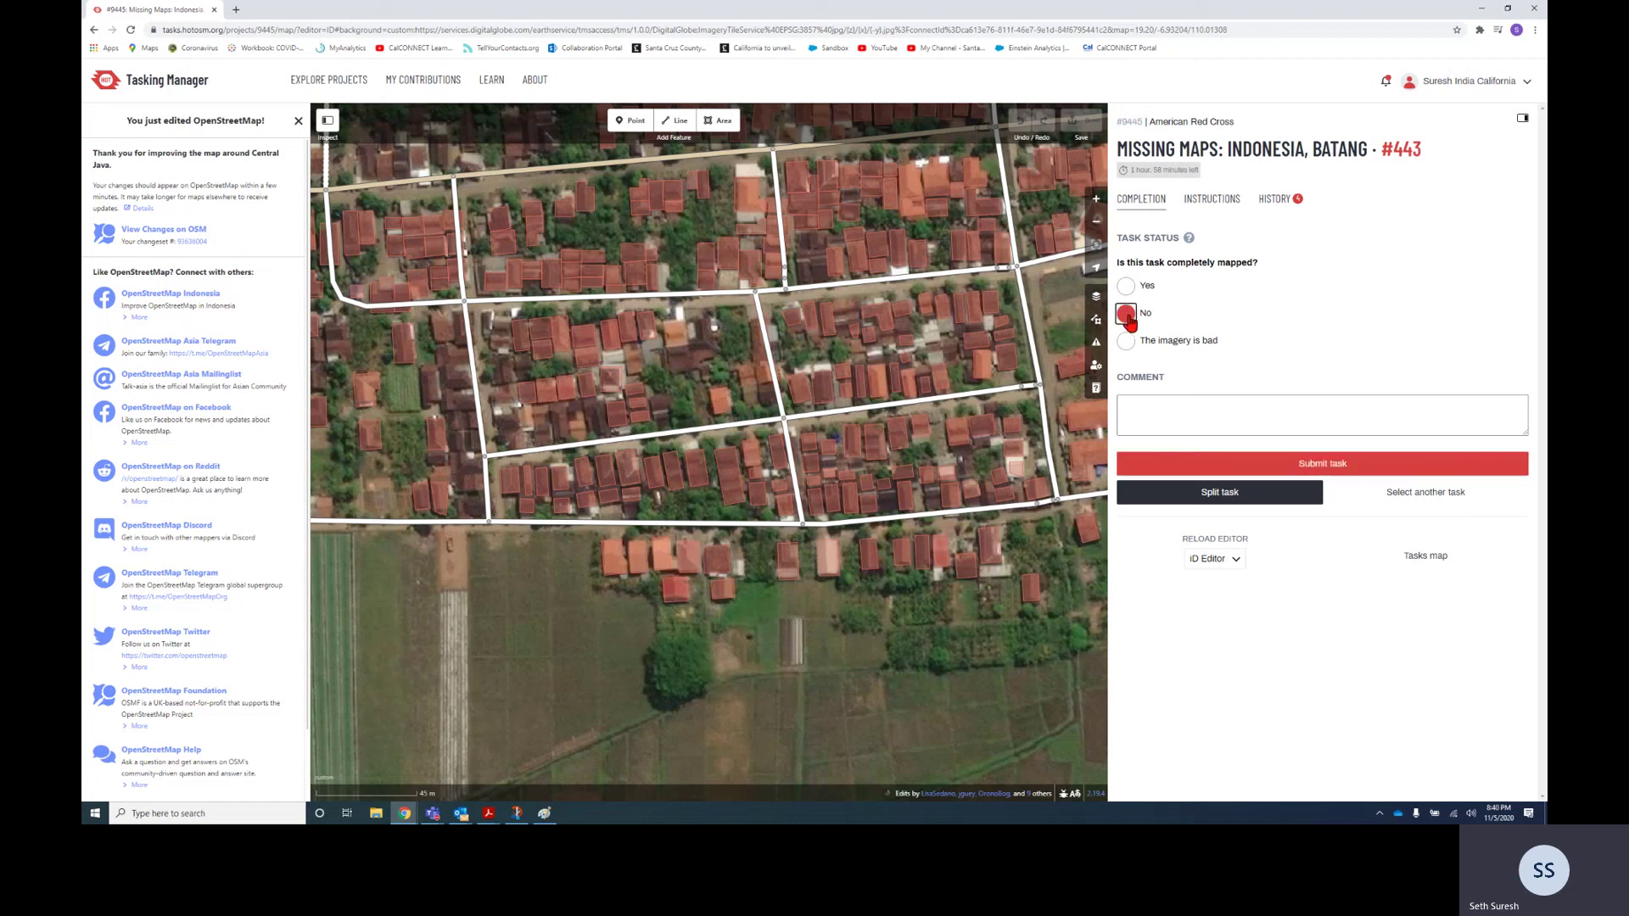
{"action": "left_click", "coordinate": [1352, 475]}
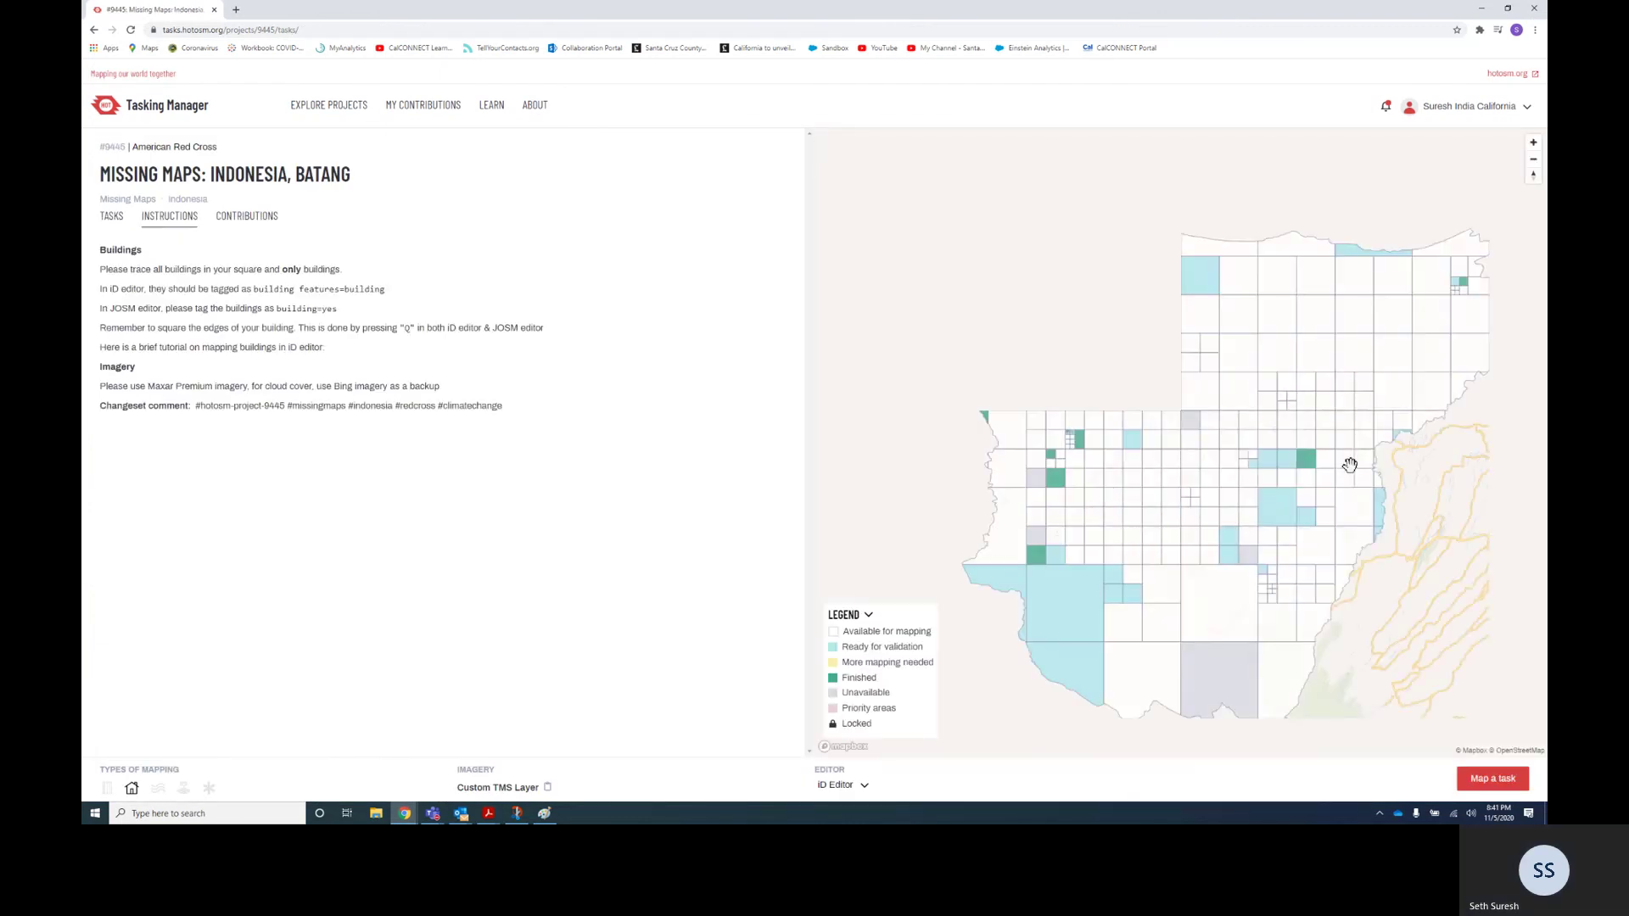
{"action": "left_click", "coordinate": [1477, 783]}
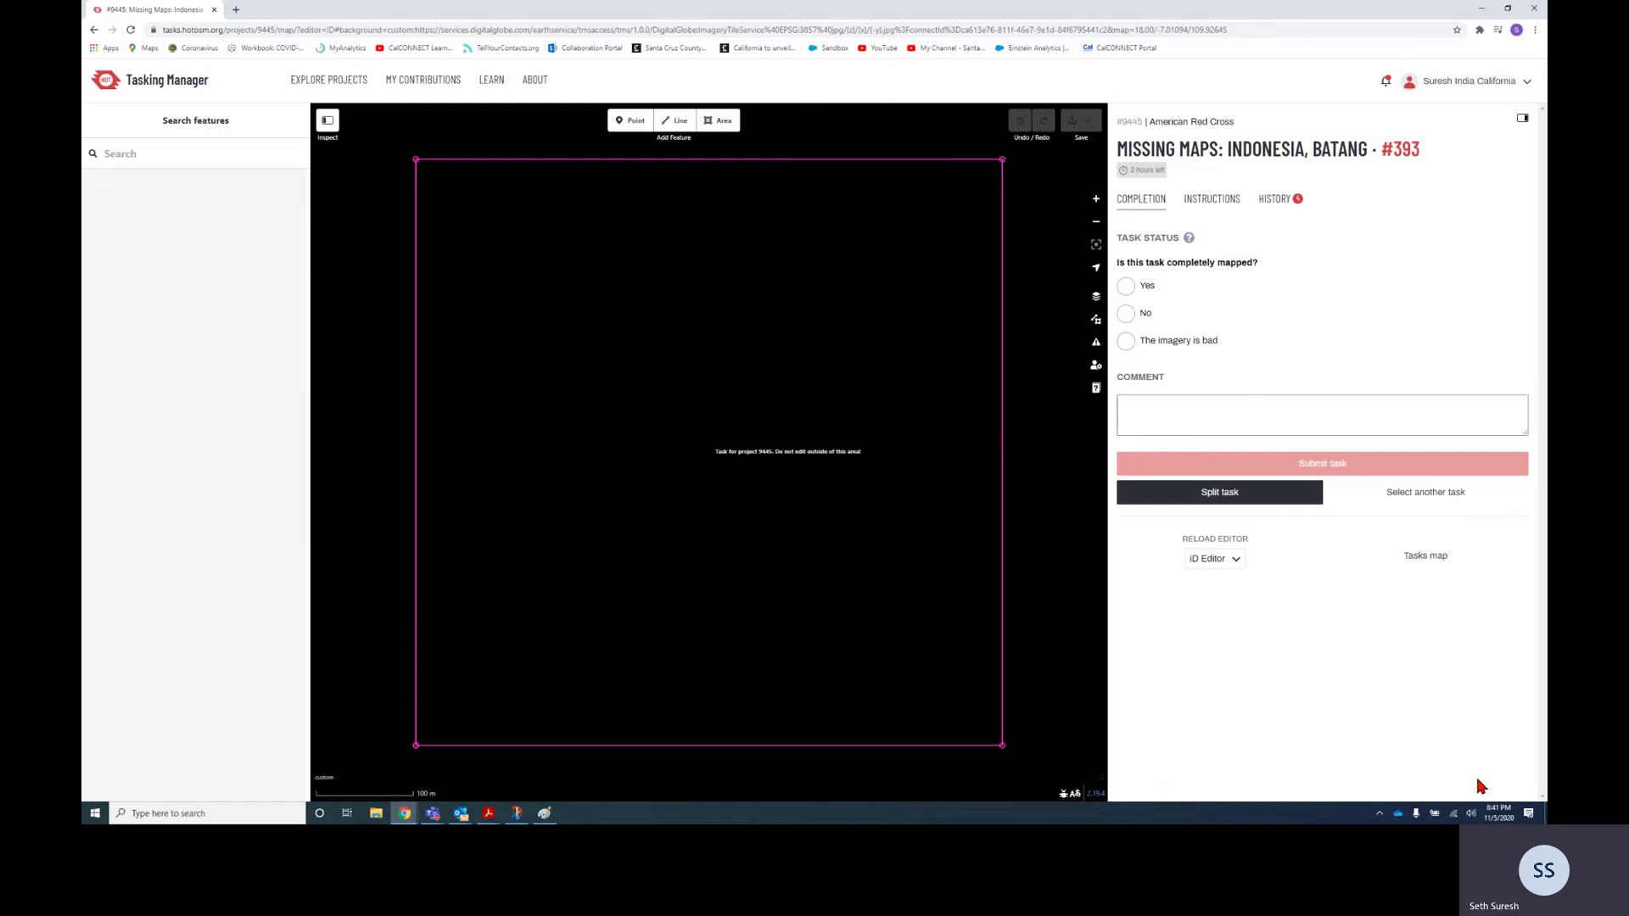